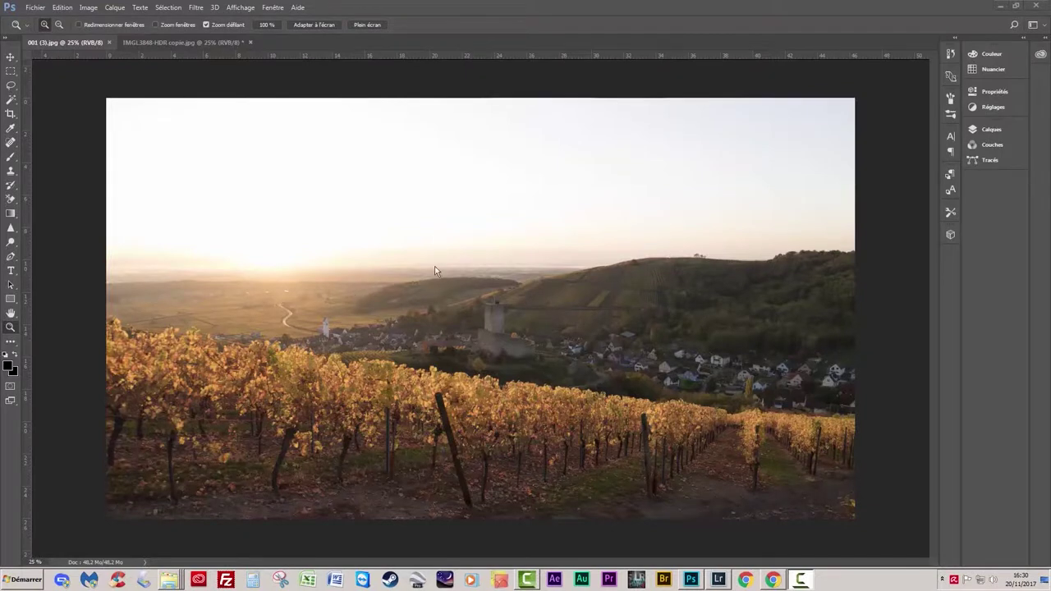
Display the vivid HDR-merged IMGL3848-HDR copie.jpg instead of the flat original exposure.
left_click(164, 43)
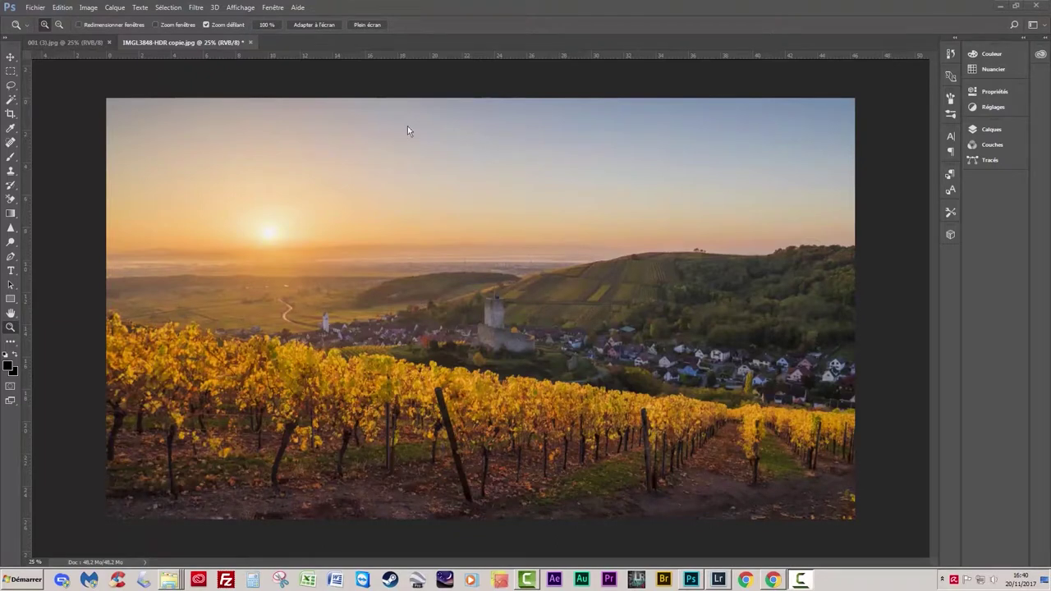
Minimize Photoshop and preview the img2, img1 and img3 bracketed exposures in Explorer.
left_click(689, 585)
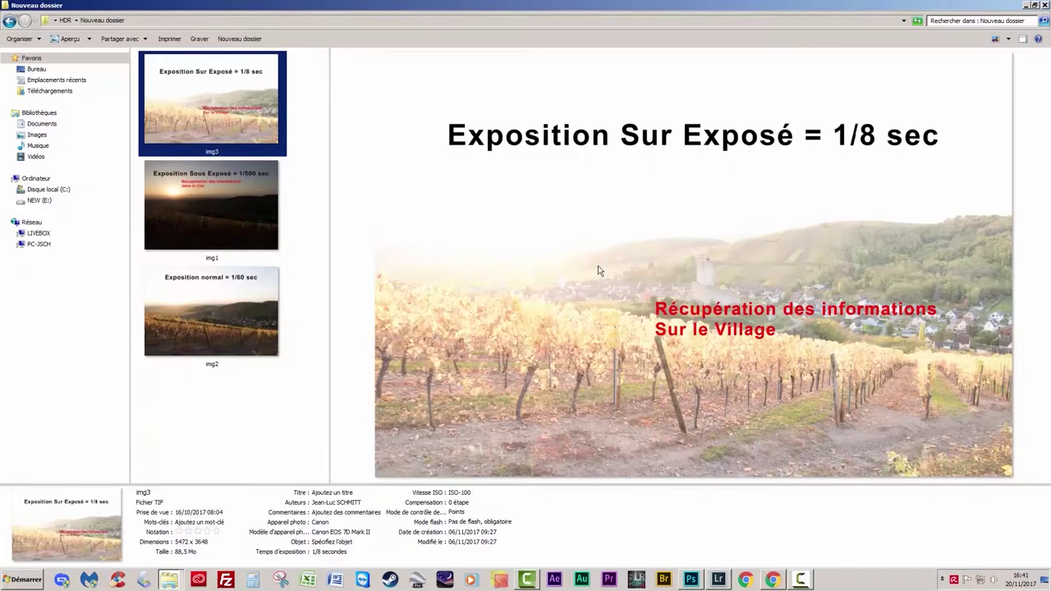
left_click(251, 325)
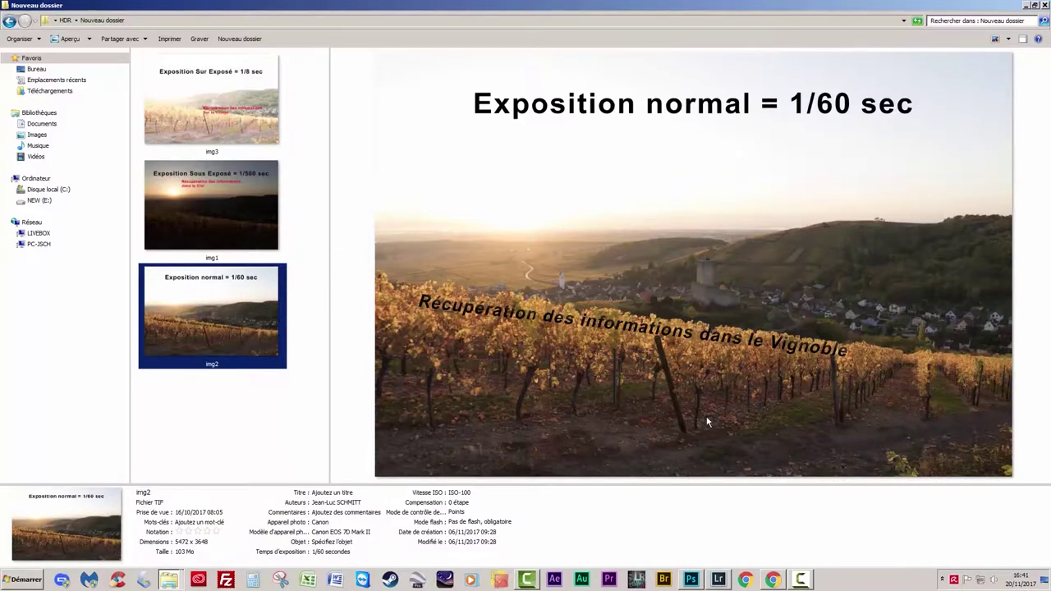
left_click(230, 195)
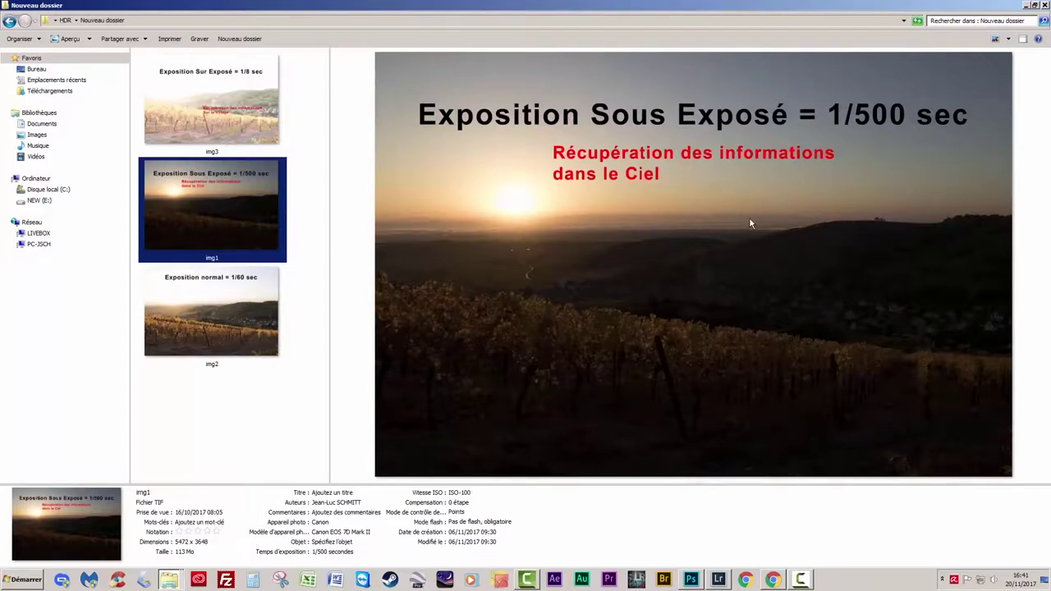
left_click(199, 107)
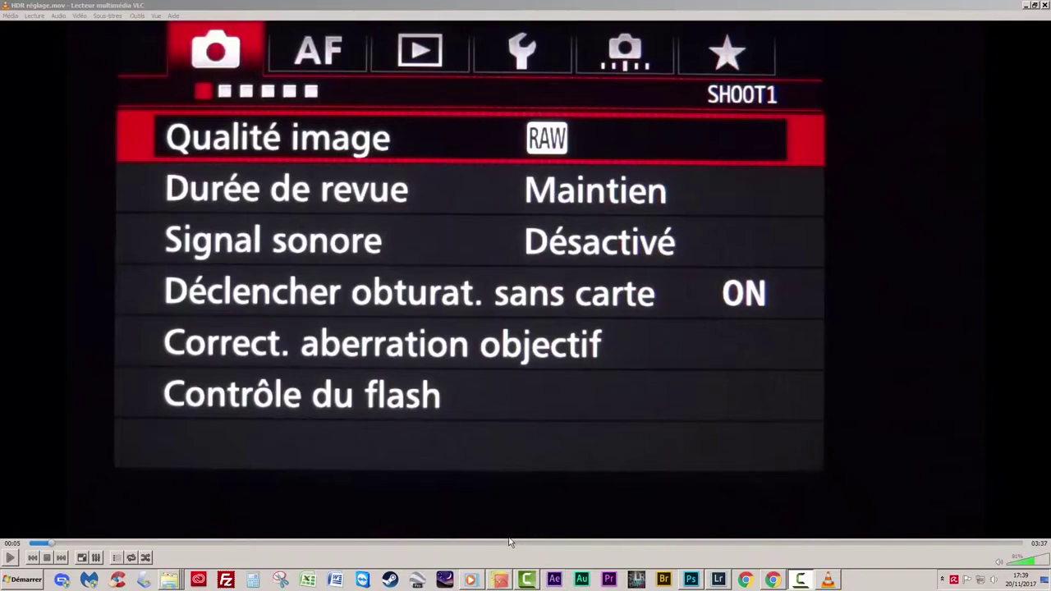
Play the HDR réglage.mov camera-settings video in VLC.
left_click(6, 562)
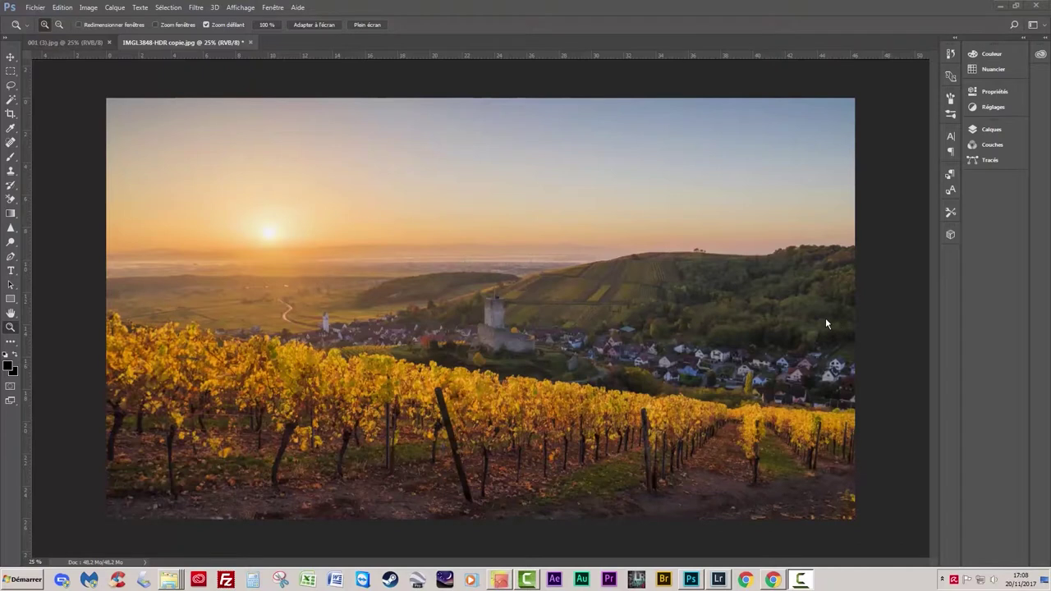
In Lightroom, select all three bracketed exposures and start a Photo > Fusion de photos > HDR merge.
left_click(711, 582)
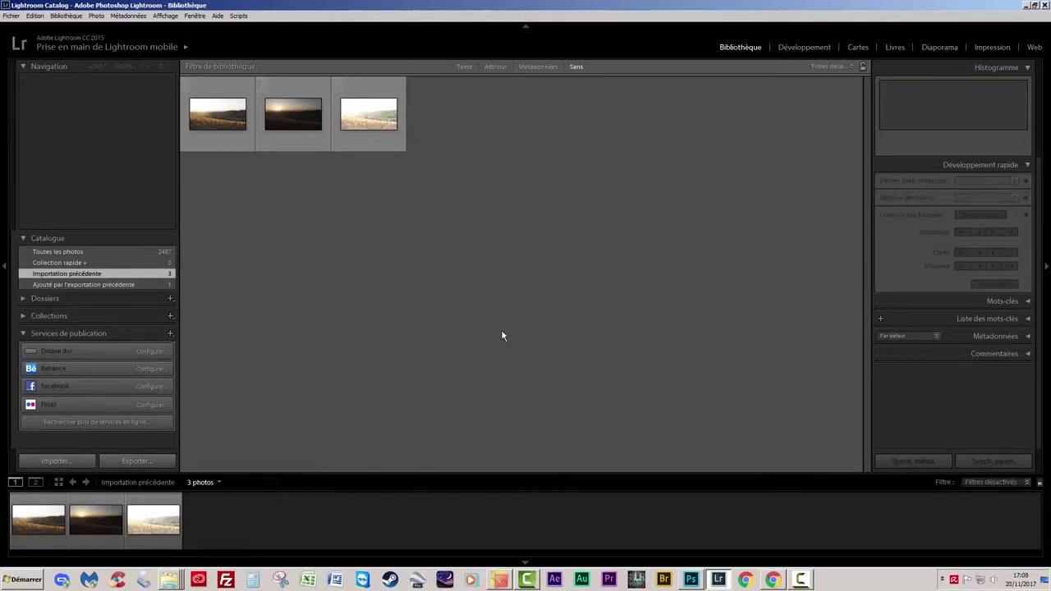
key("ctrl+a")
left_click(97, 16)
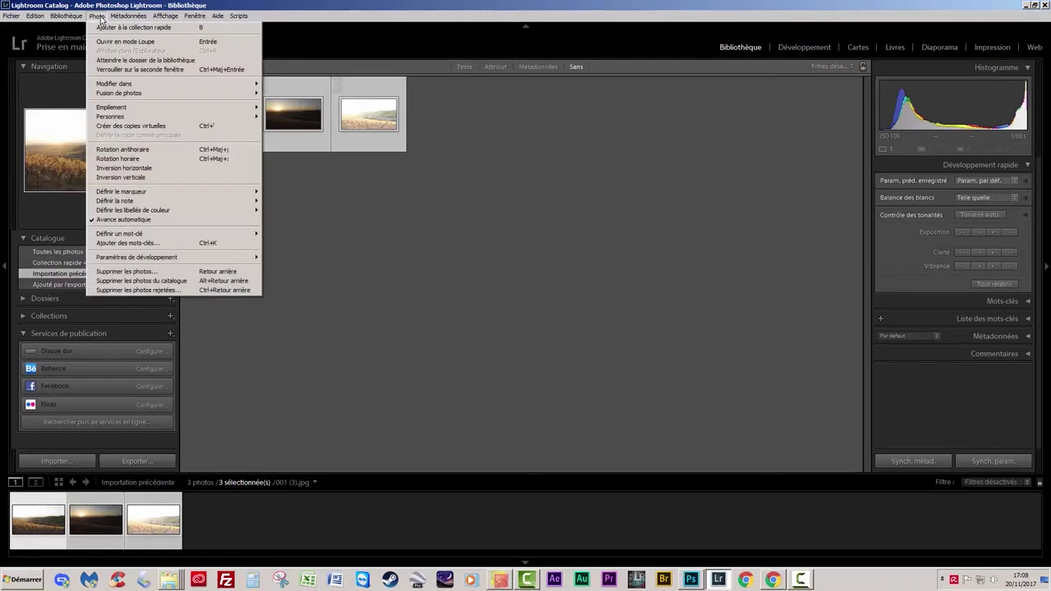
mouse_move(119, 93)
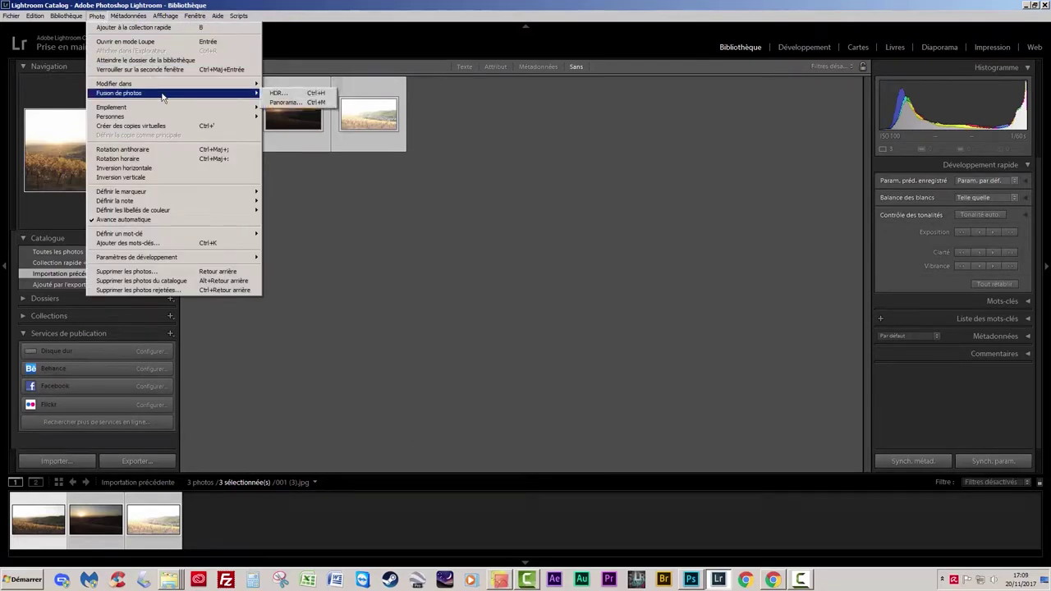
left_click(279, 93)
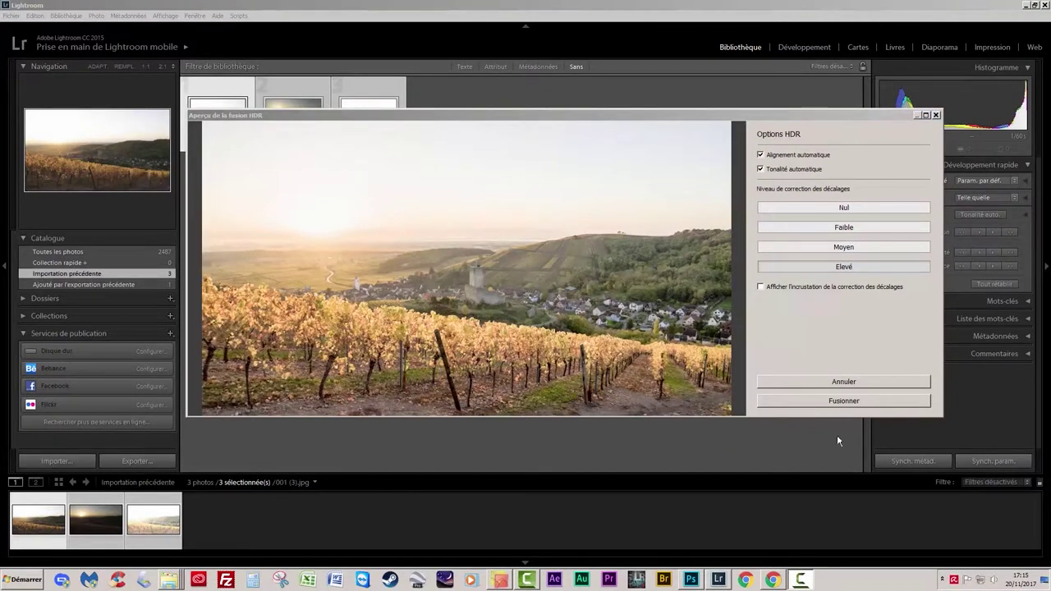
Create the merged 001 (3)-HDR-2.dng and open it in the Développement module.
left_click(803, 401)
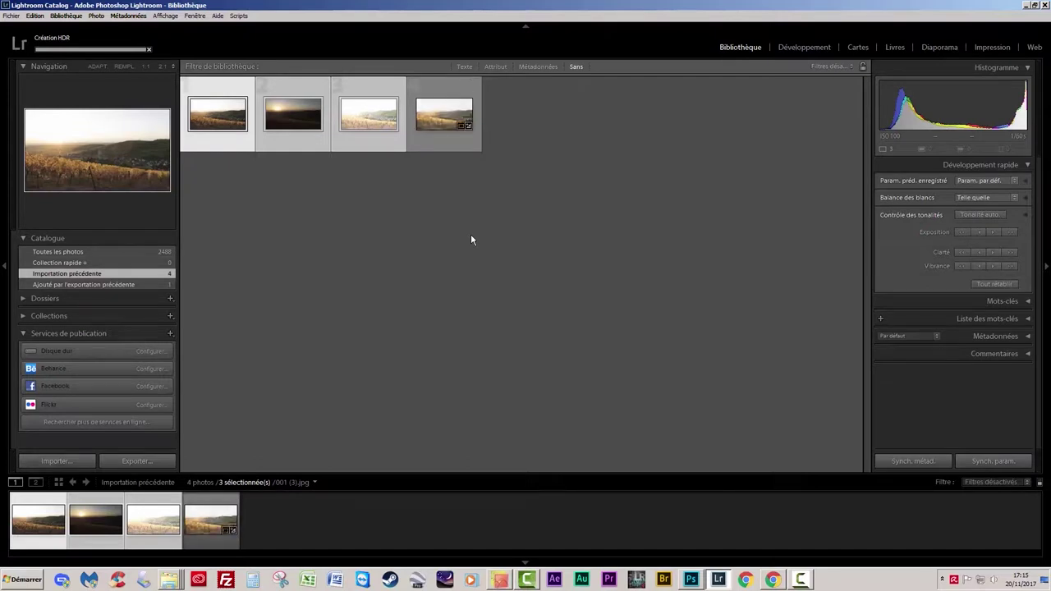
left_click(432, 145)
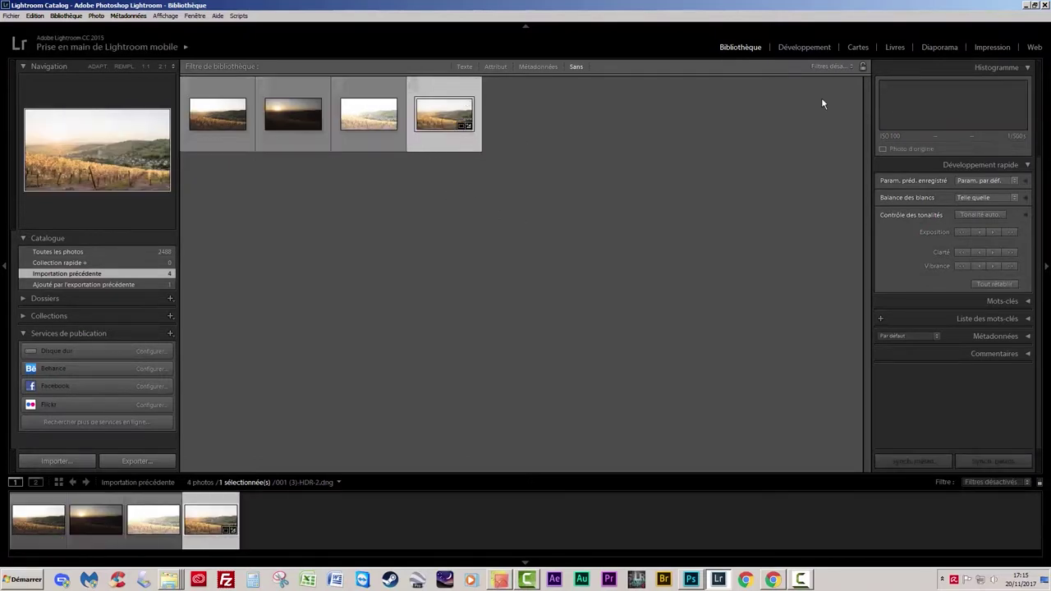
left_click(808, 49)
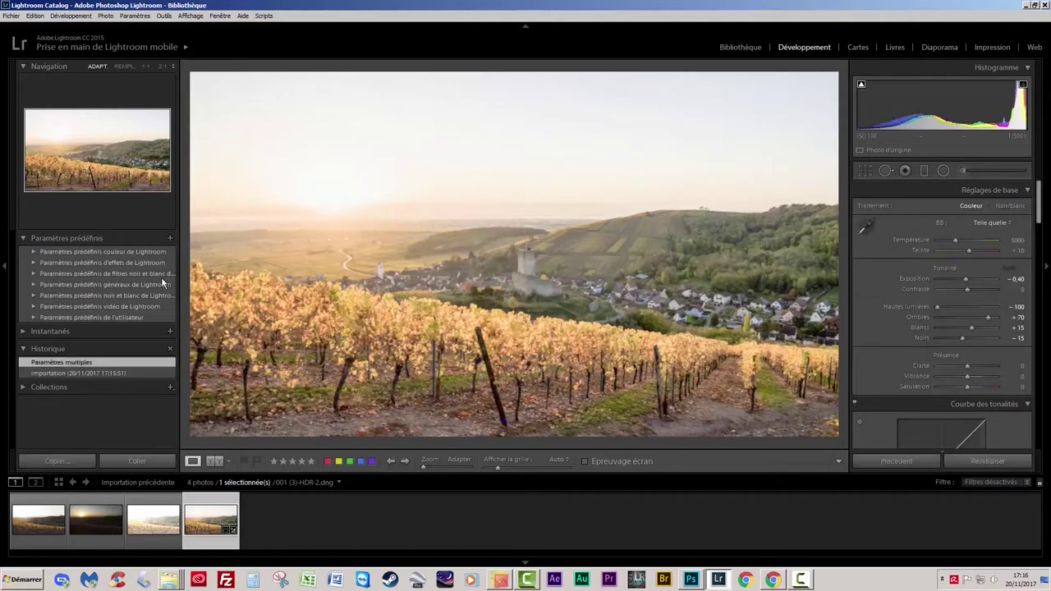
left_click(165, 534)
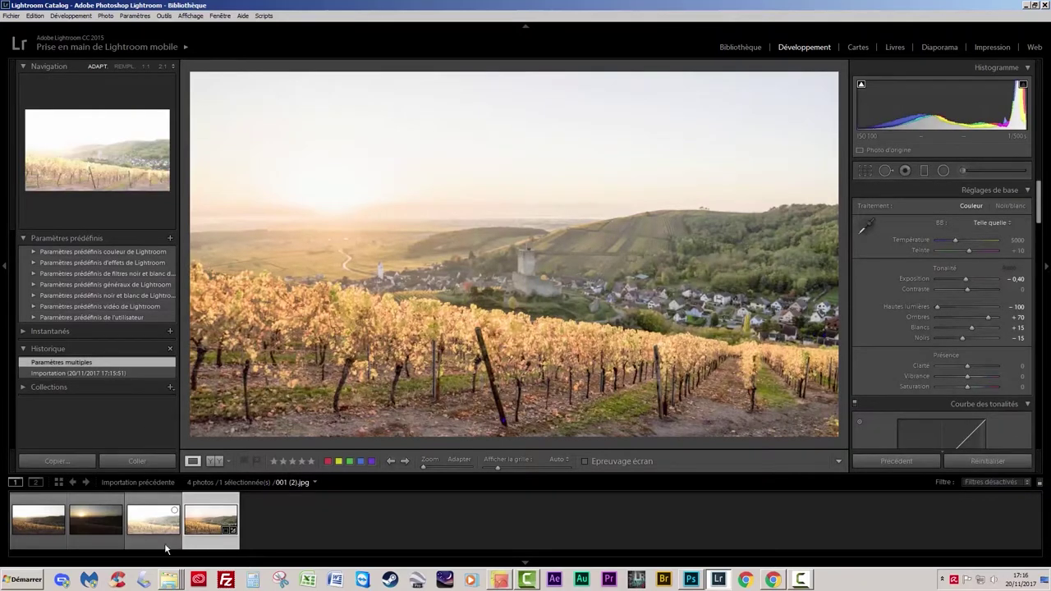
left_click(31, 530)
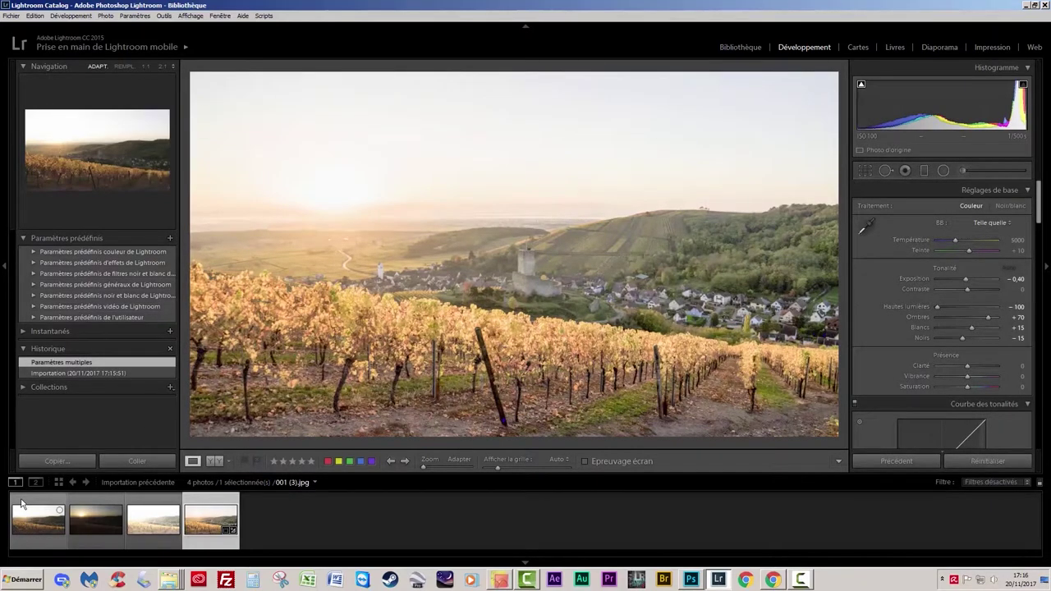
left_click(22, 504)
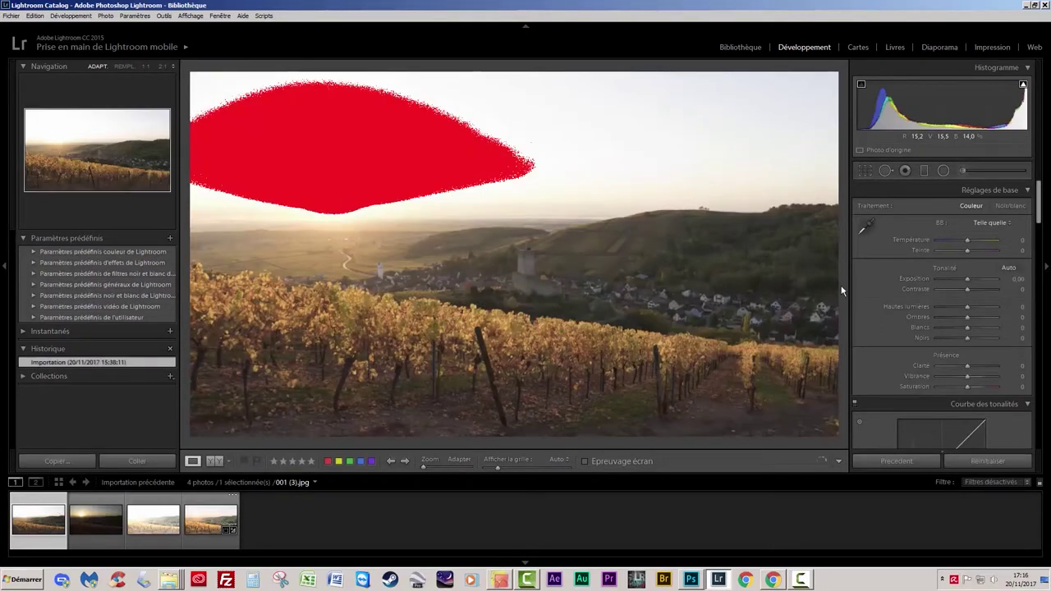
left_click(91, 499)
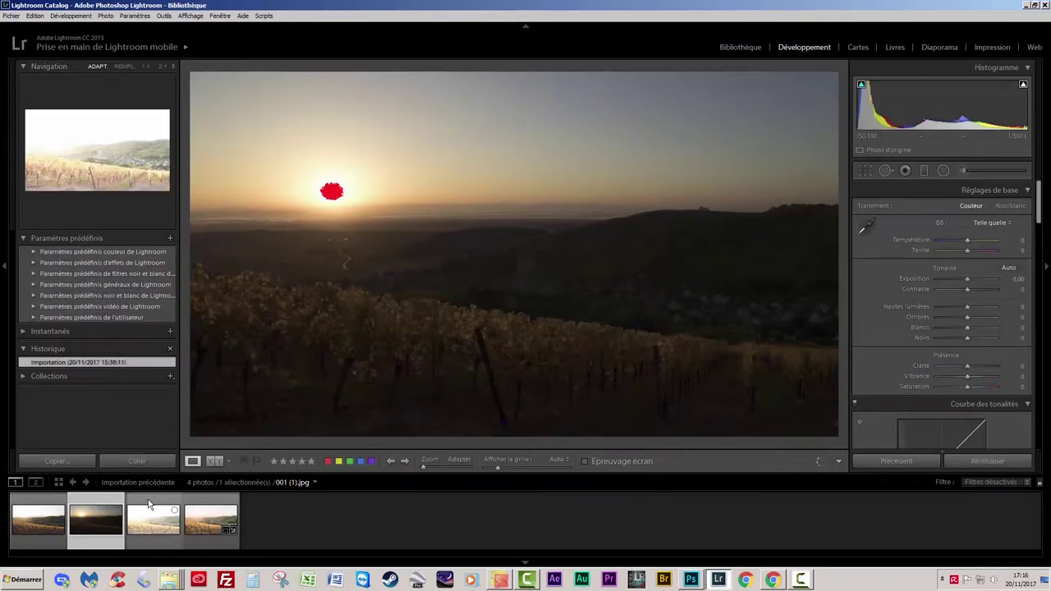
left_click(149, 504)
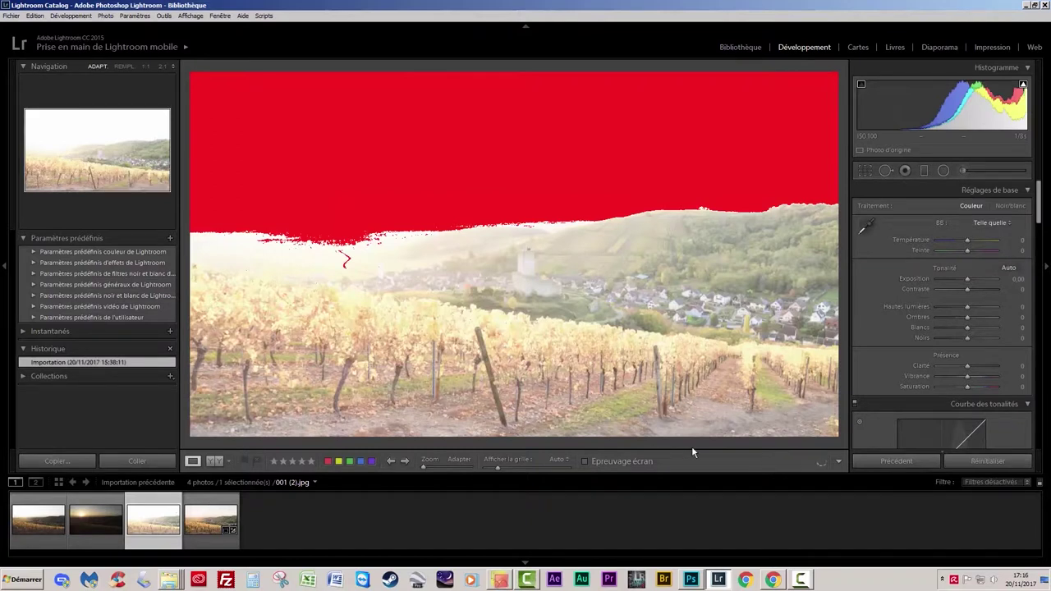
key("Right")
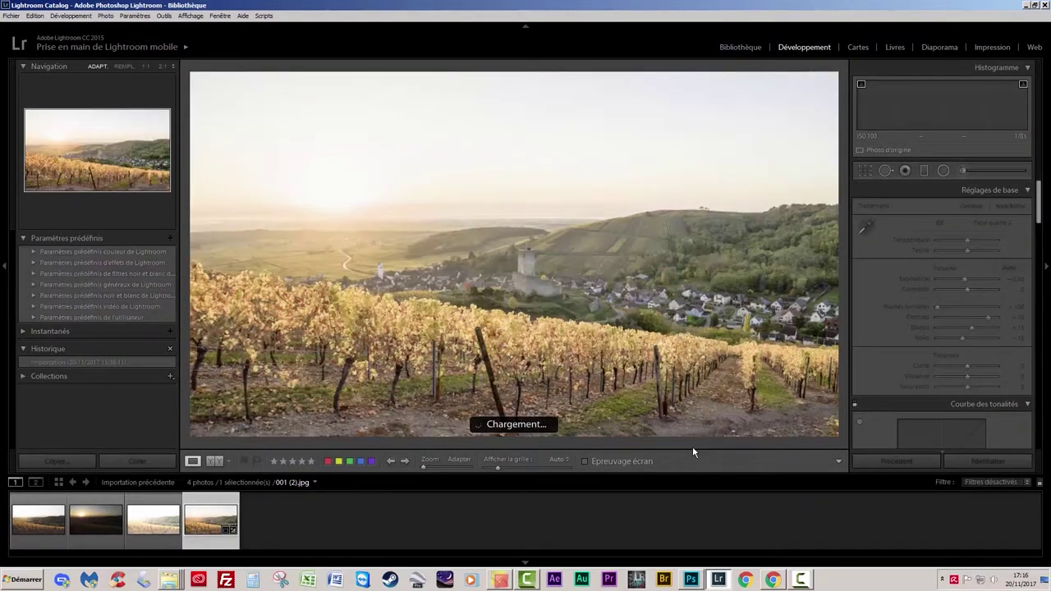
Paste develop settings, then set tone curve highlights +20, lights +29, darks −15, shadows −40.
key("ctrl+alt+v")
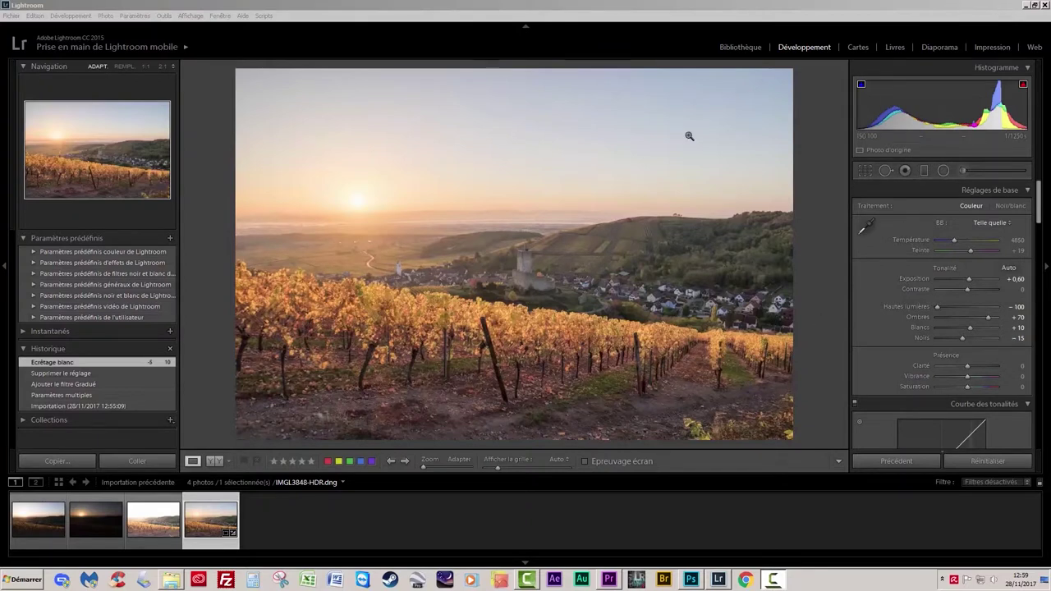
mouse_move(962, 338)
left_click_drag(1038, 209, 1038, 260)
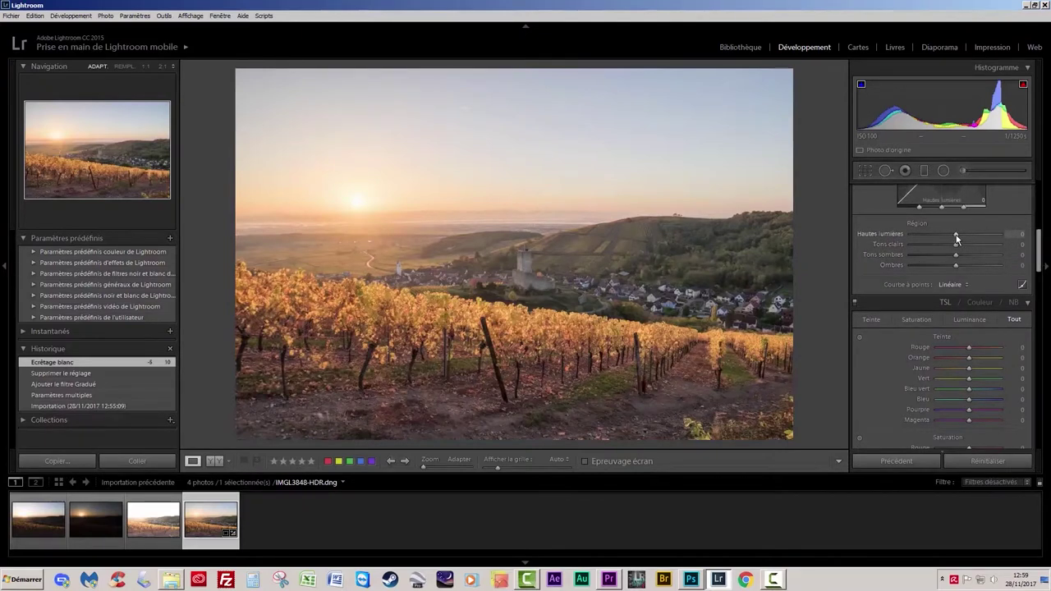
left_click_drag(957, 238, 965, 237)
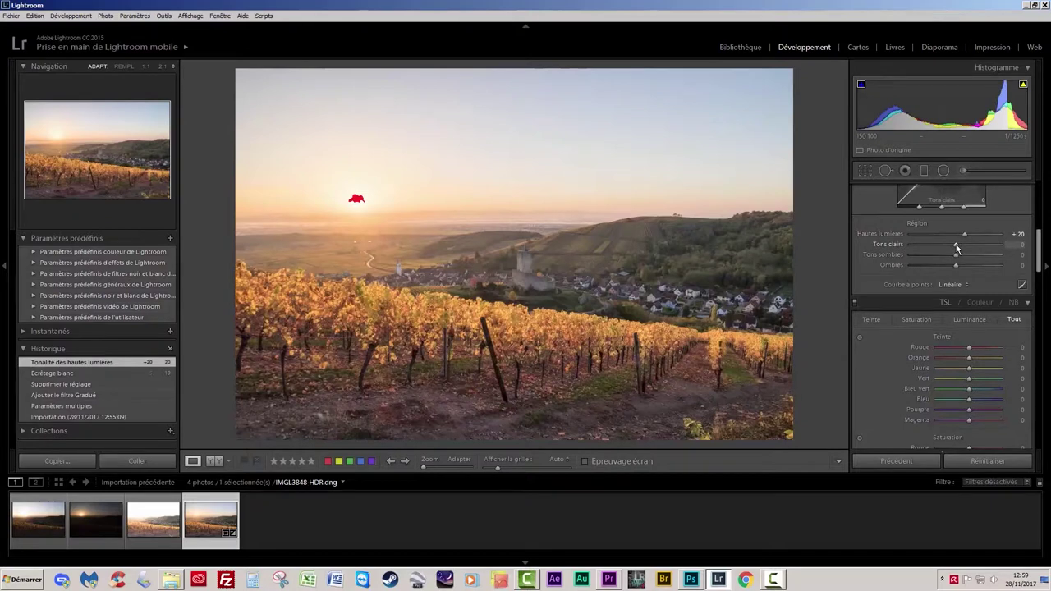
left_click_drag(956, 246, 968, 246)
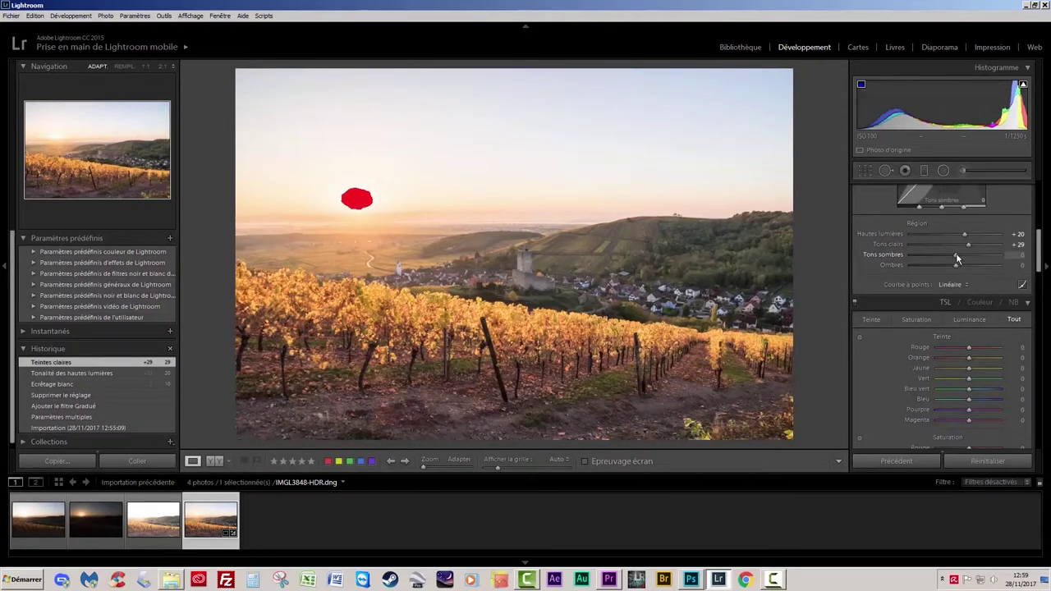
left_click_drag(956, 259, 950, 260)
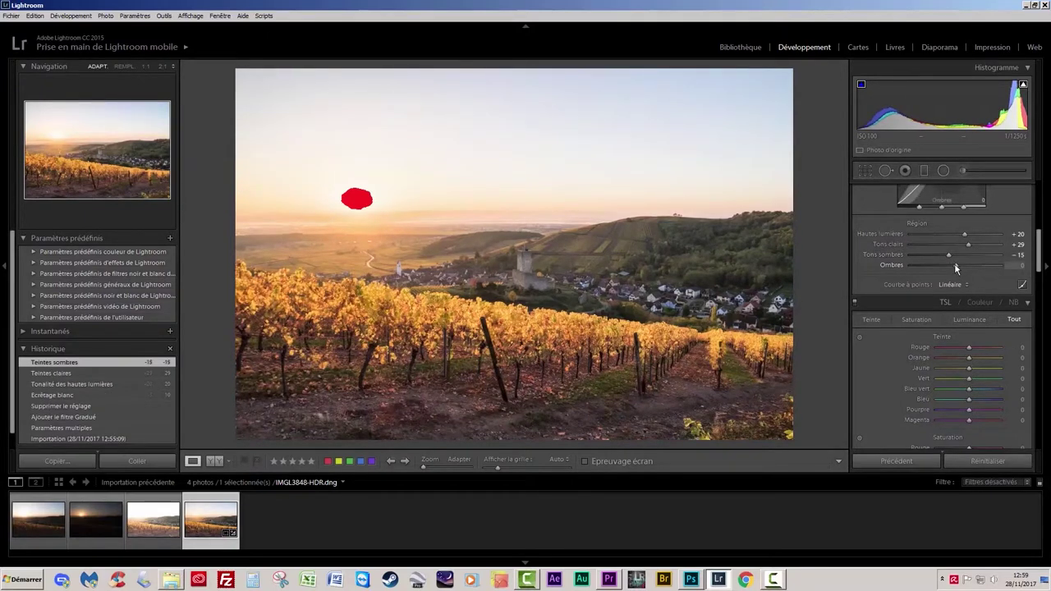
left_click_drag(954, 264, 936, 266)
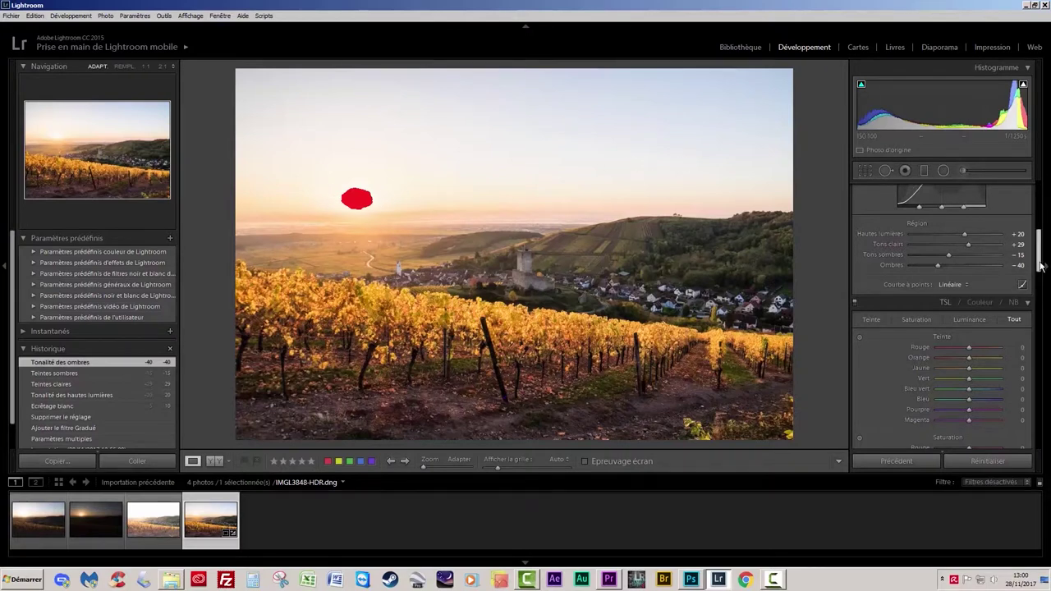
Shift HSL hues to orange −8, yellow −6, green +34 and blue +39.
left_click_drag(1040, 263, 1040, 285)
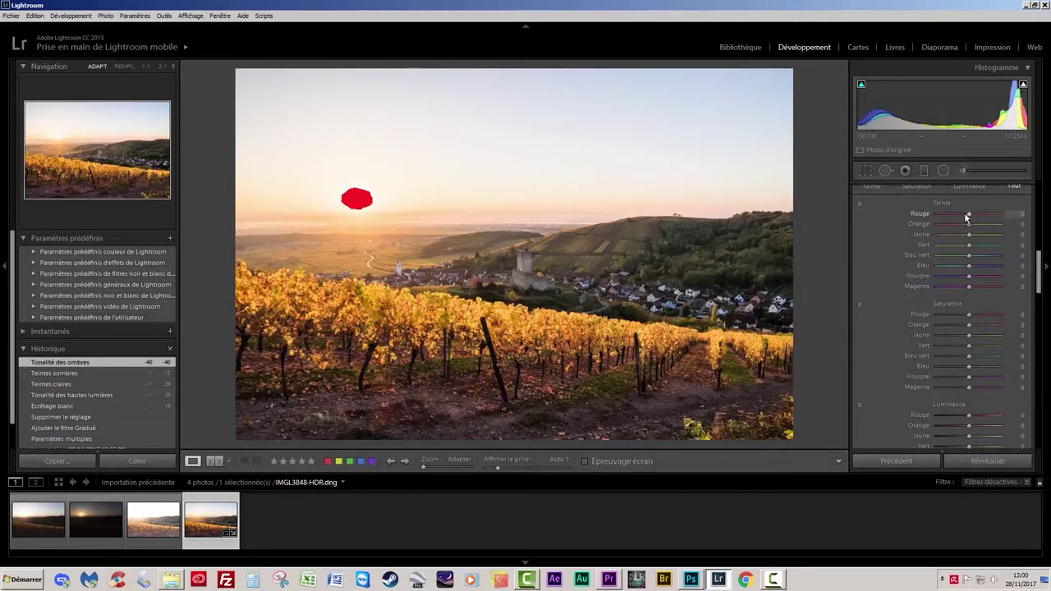
left_click_drag(969, 227, 967, 231)
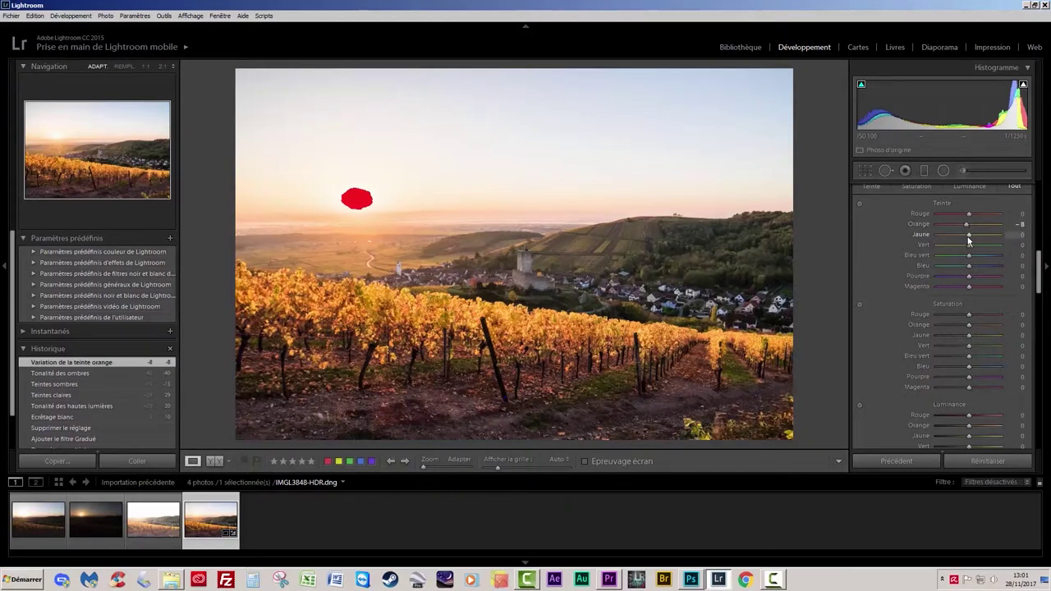
left_click_drag(972, 239, 968, 240)
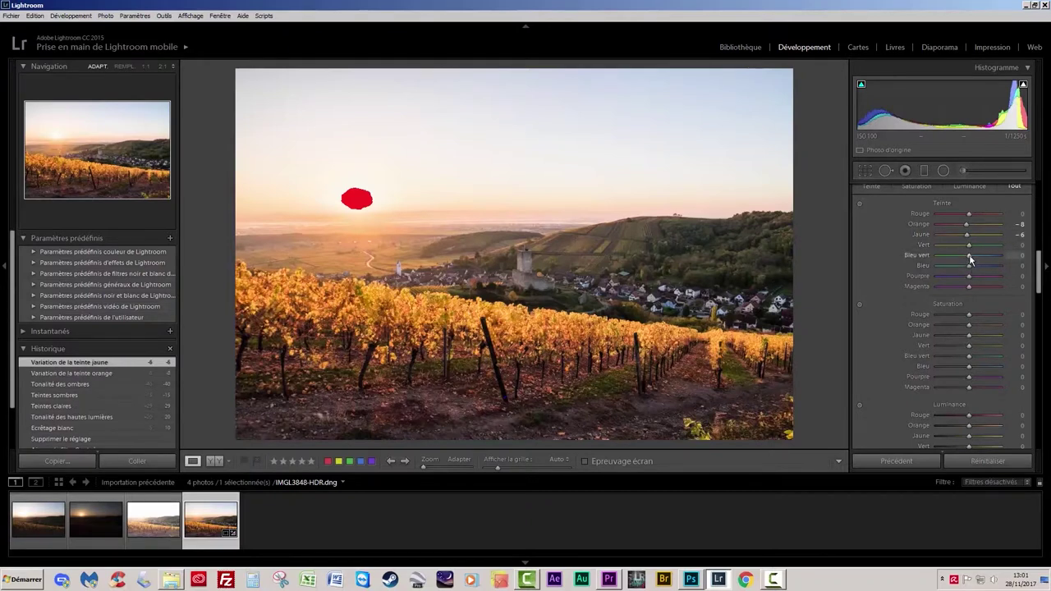
left_click_drag(969, 245, 977, 249)
mouse_move(974, 248)
left_mouse_down()
mouse_move(1011, 250)
mouse_move(990, 251)
left_mouse_up()
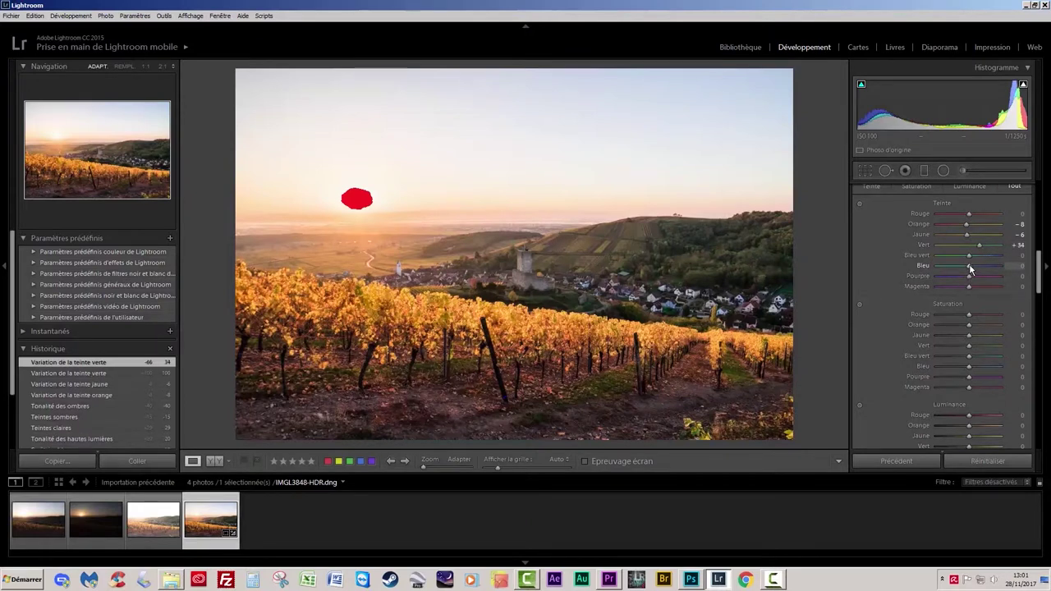
mouse_move(972, 269)
left_mouse_down()
mouse_move(962, 273)
mouse_move(980, 265)
left_mouse_up()
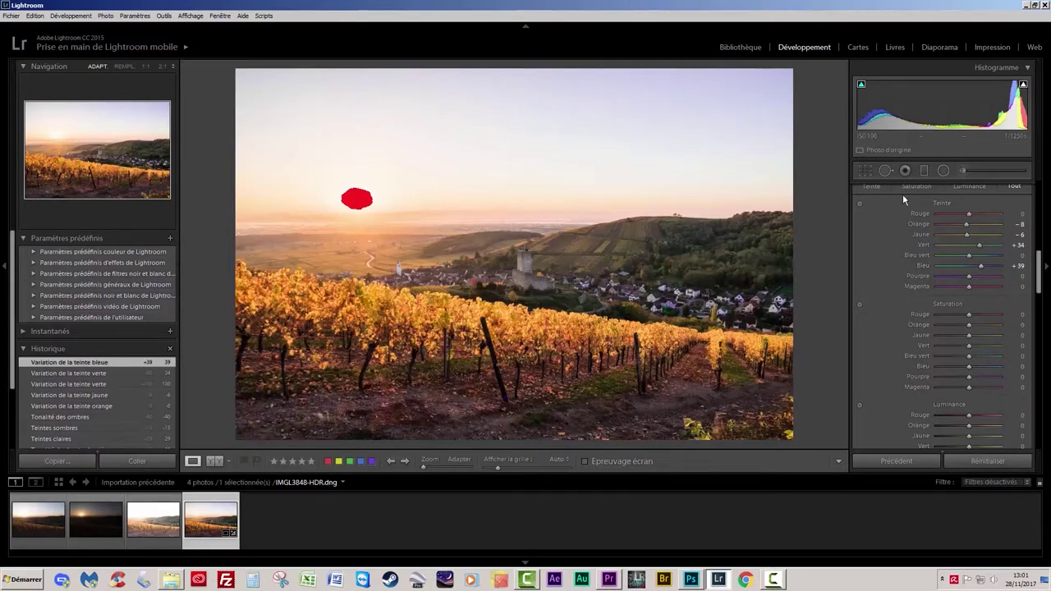
Set HSL saturation to red +39, orange +6, yellow +15, green +20 and blue +44.
scroll(1000, 265, "down", 3)
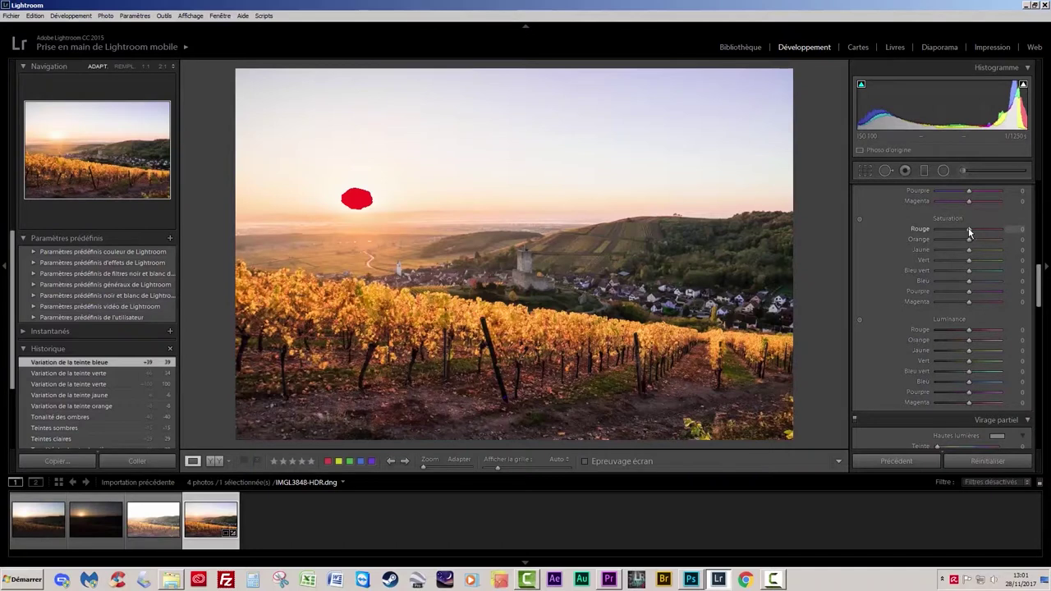
mouse_move(968, 233)
left_mouse_down()
mouse_move(926, 231)
mouse_move(955, 232)
left_mouse_up()
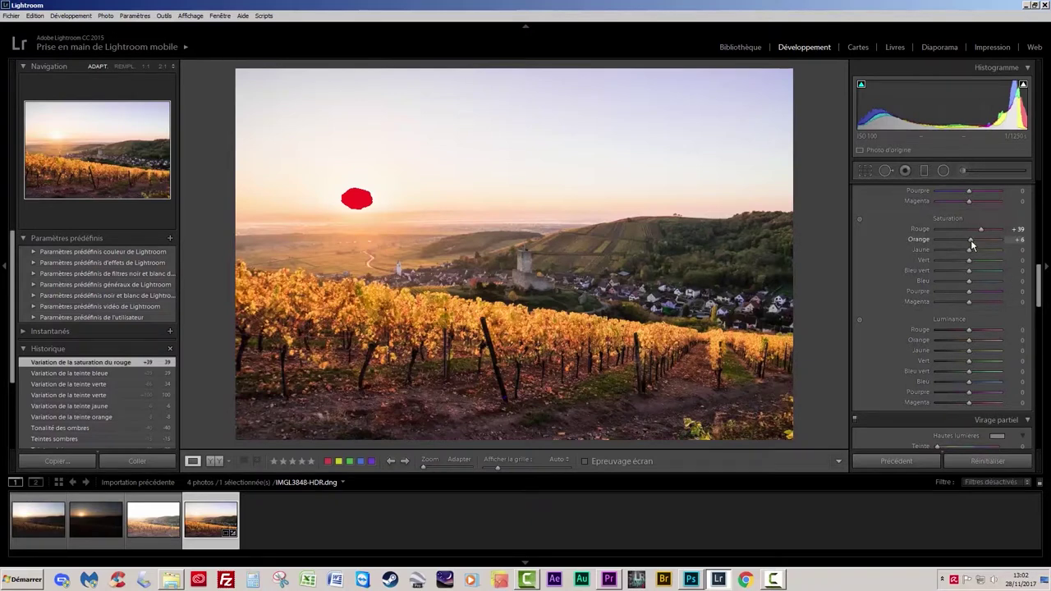
left_click_drag(970, 240, 973, 253)
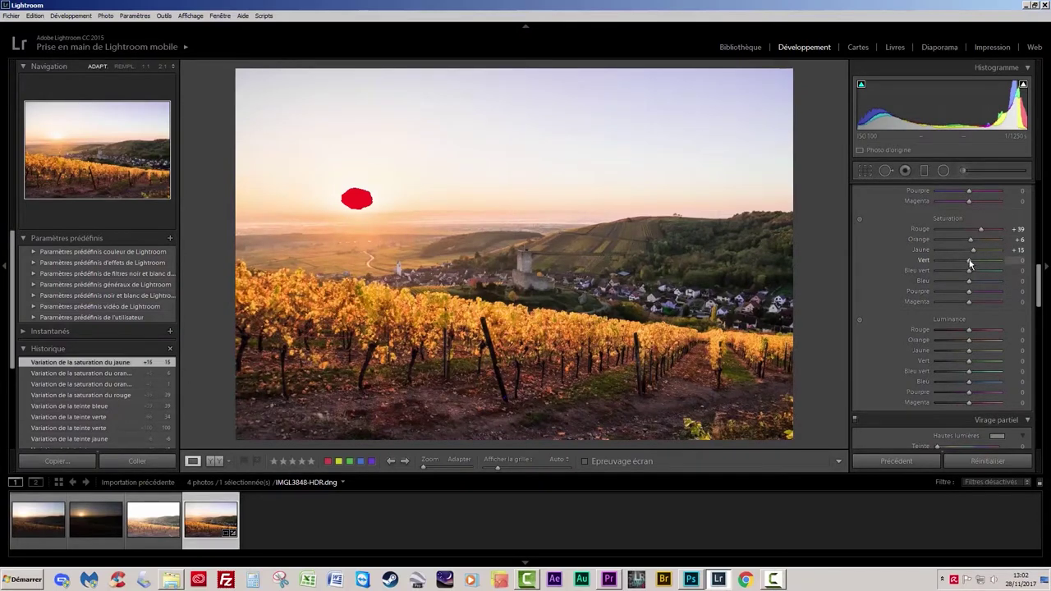
left_click_drag(969, 261, 974, 261)
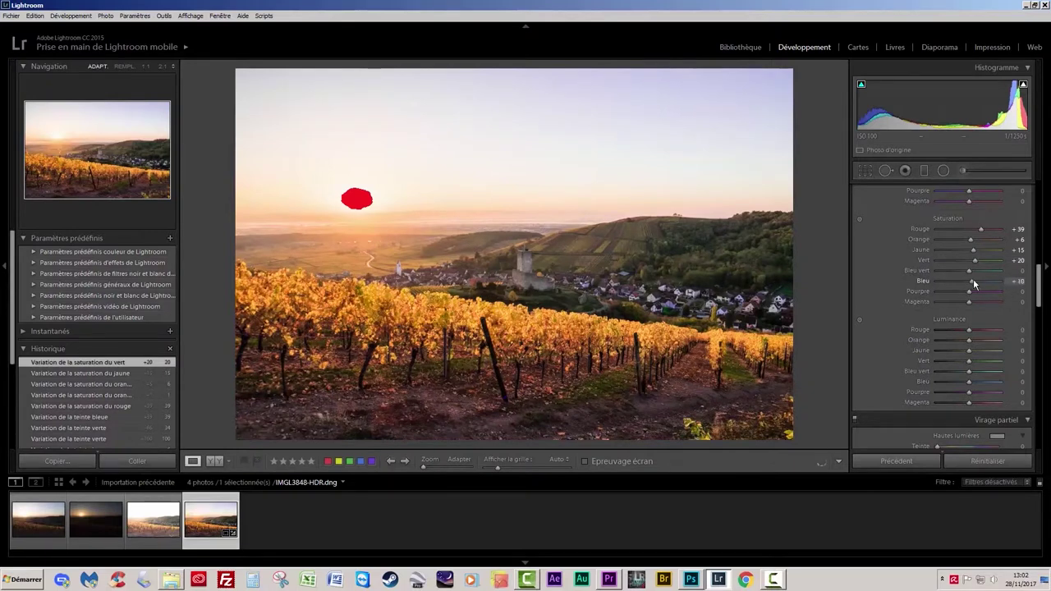
mouse_move(971, 281)
left_mouse_down()
mouse_move(943, 281)
mouse_move(986, 276)
left_mouse_up()
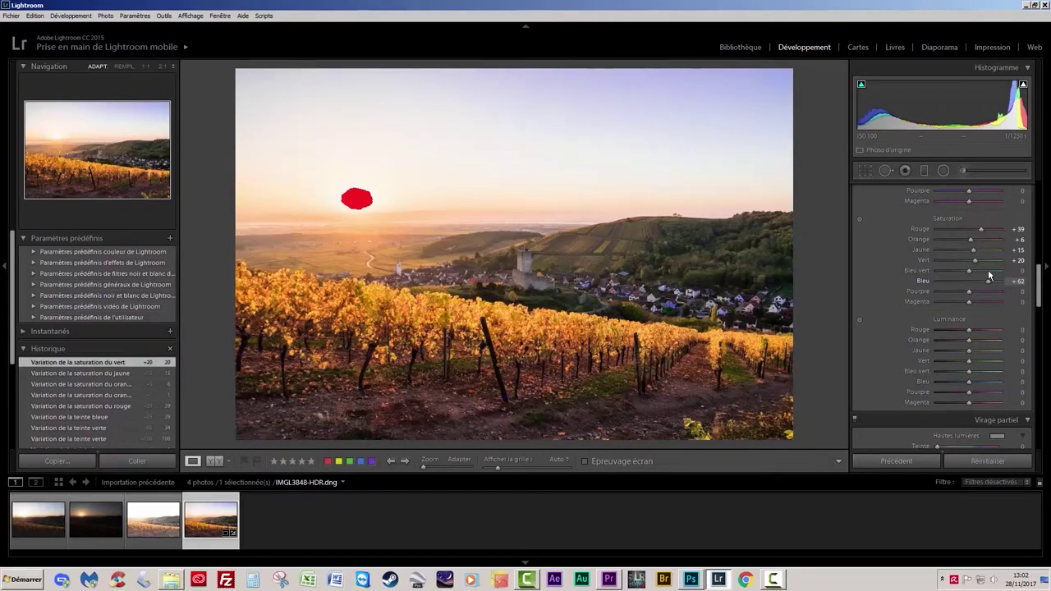
left_click_drag(988, 276, 983, 277)
Set HSL luminance to red +50, orange −30, yellow −37 and blue −11.
scroll(984, 275, "down", 2)
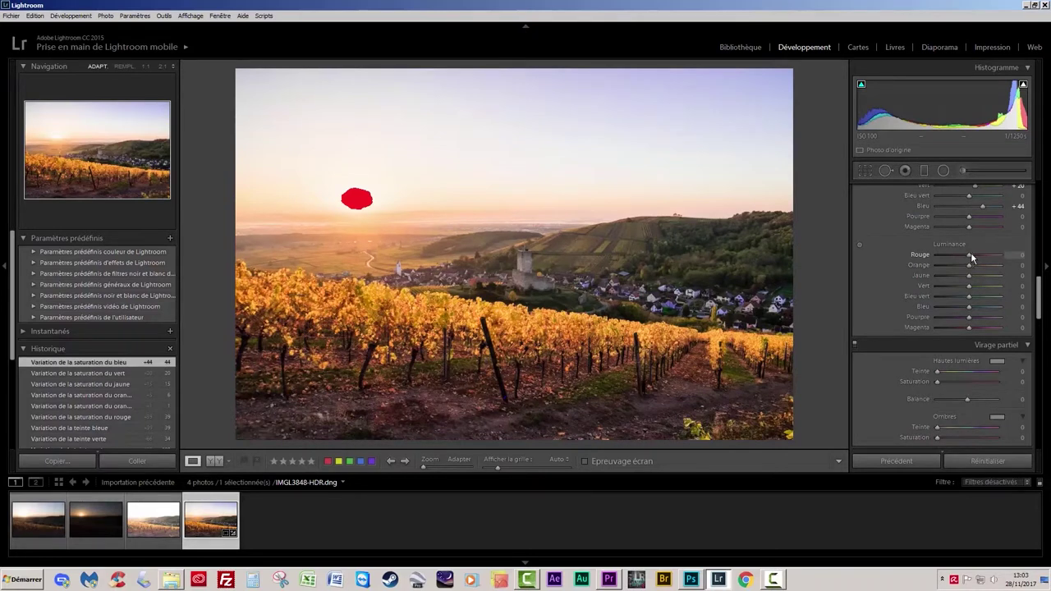
left_click_drag(1008, 255, 984, 254)
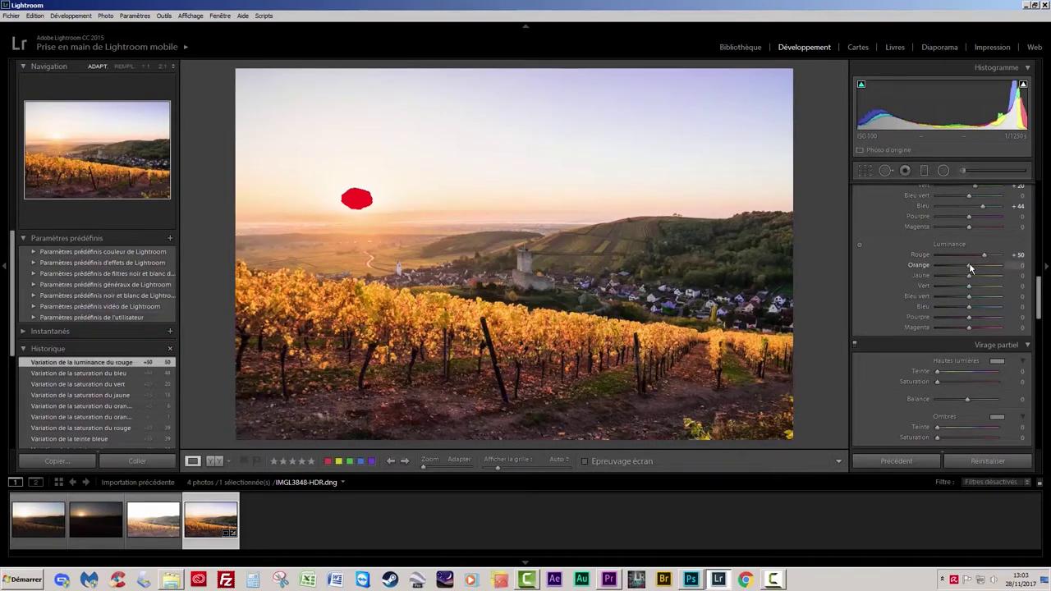
left_click_drag(968, 264, 960, 269)
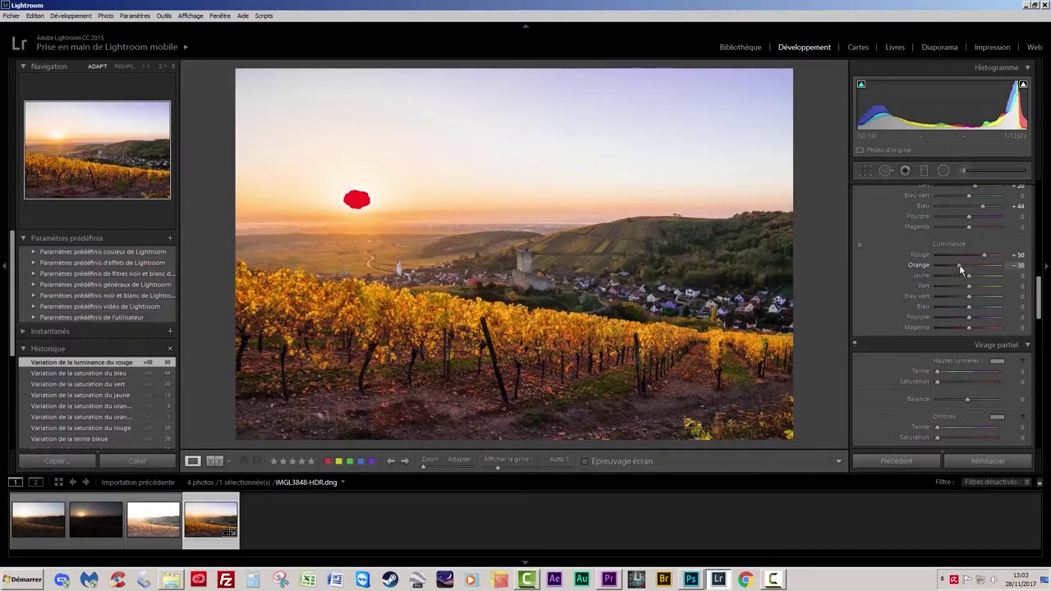
left_click_drag(959, 267, 959, 267)
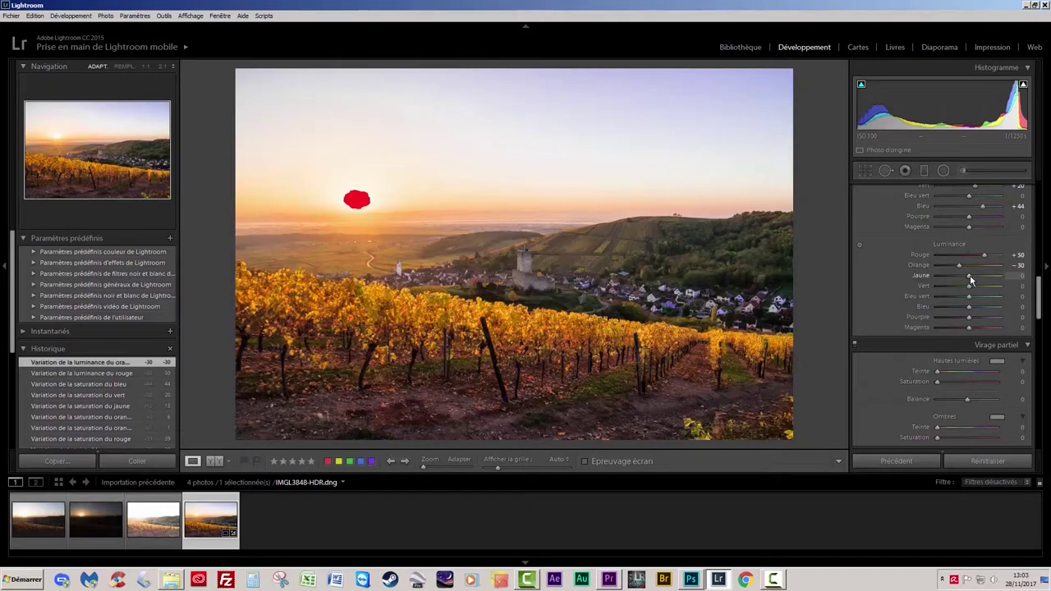
left_click_drag(969, 277, 956, 280)
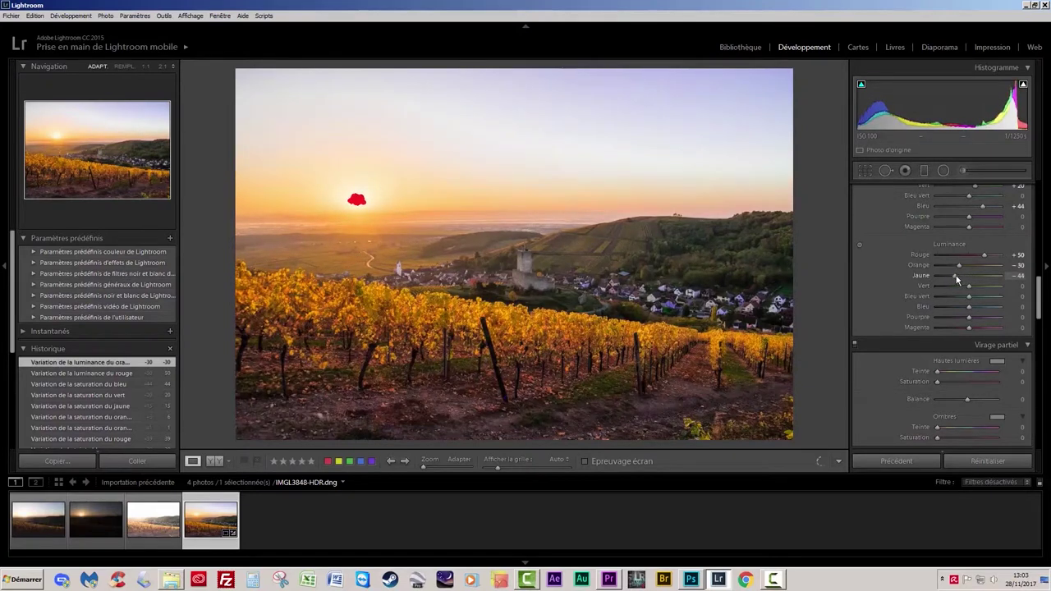
left_click_drag(956, 278, 957, 278)
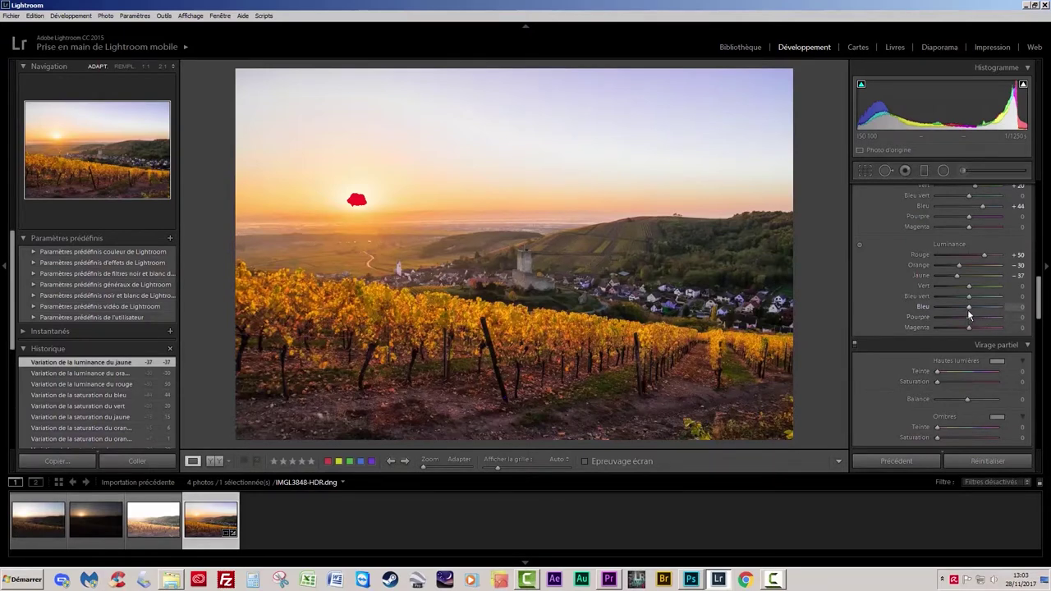
left_click_drag(968, 307, 964, 309)
left_click_drag(965, 314, 964, 309)
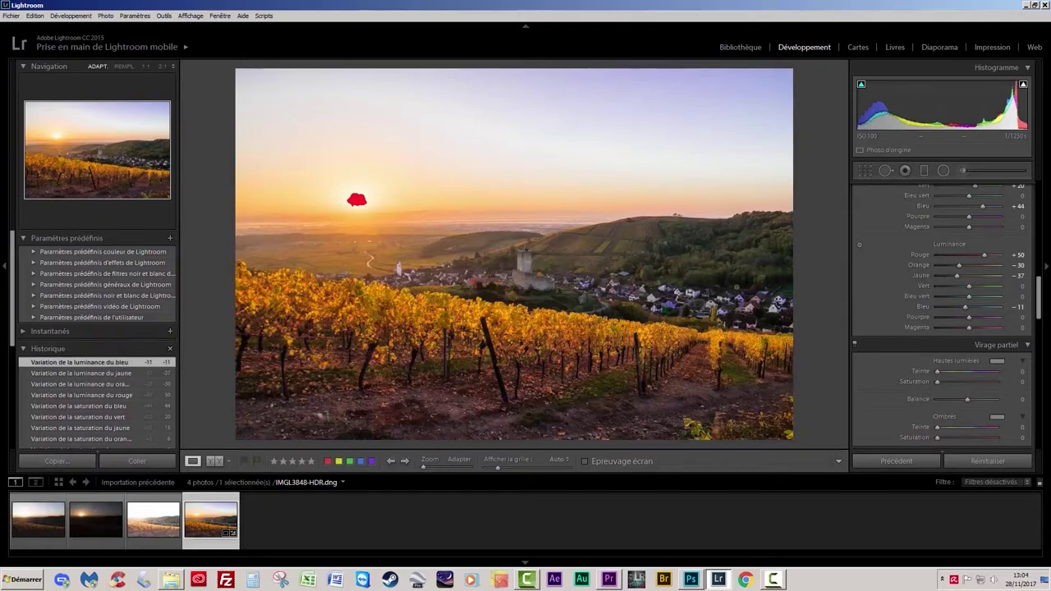
left_click(216, 462)
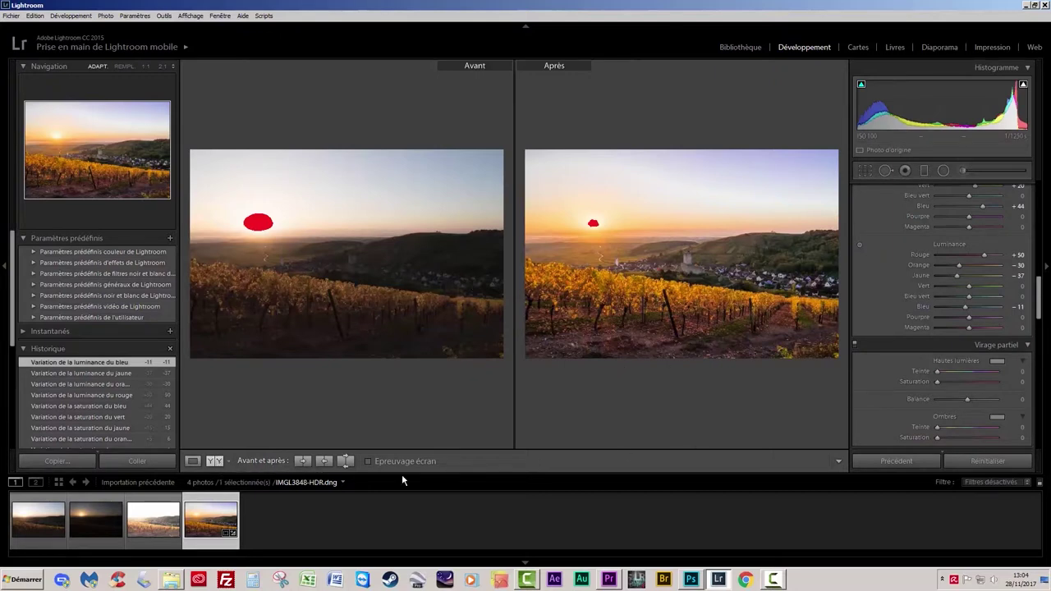
Return to single-photo view and set whites −56, blacks −22 and shadows +60 via the histogram.
left_click(192, 461)
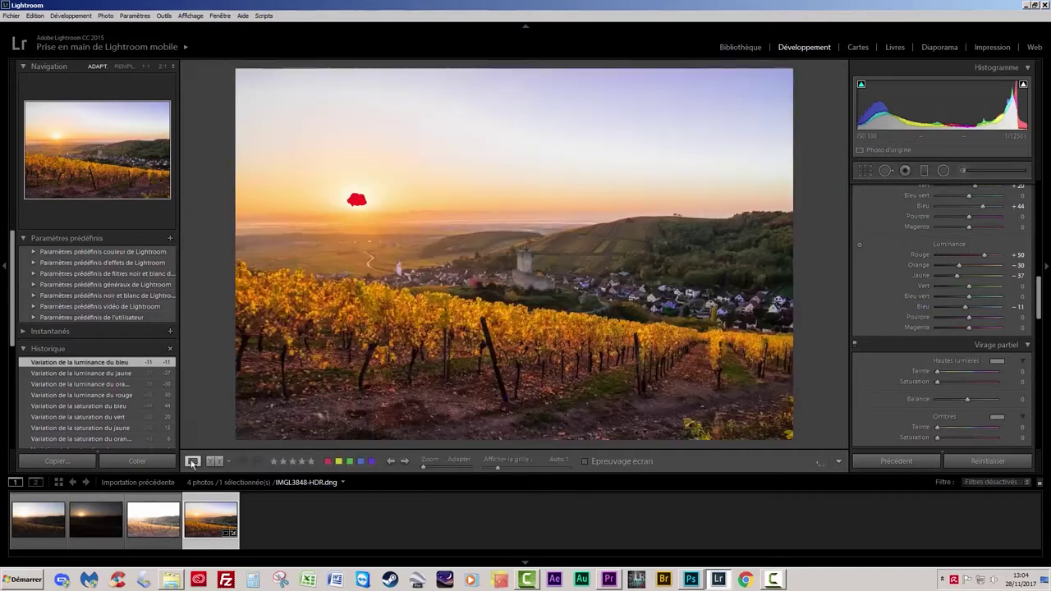
left_click_drag(1015, 107, 1048, 164)
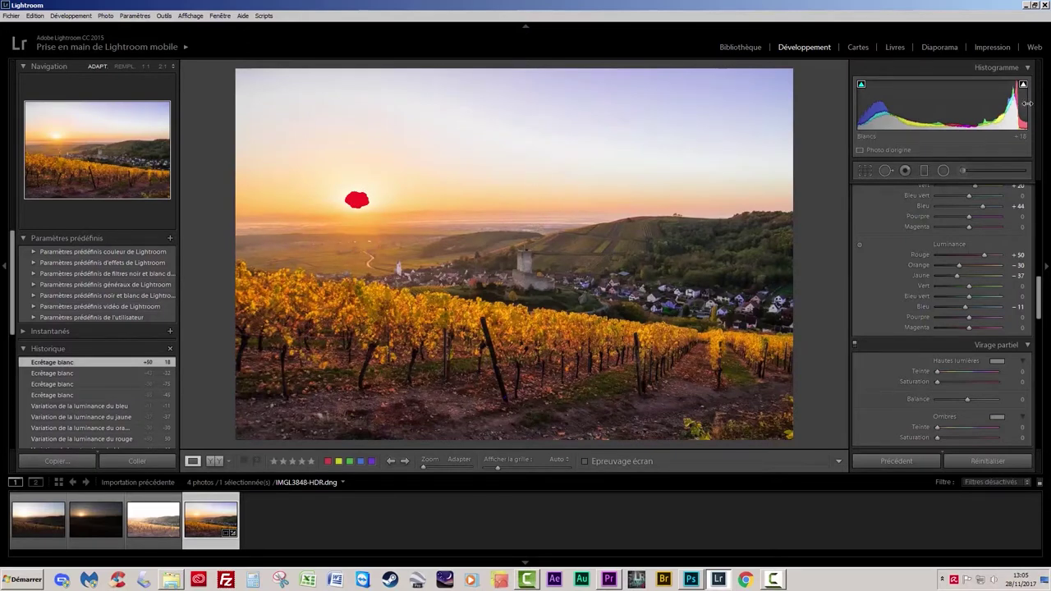
left_click_drag(1026, 104, 1017, 99)
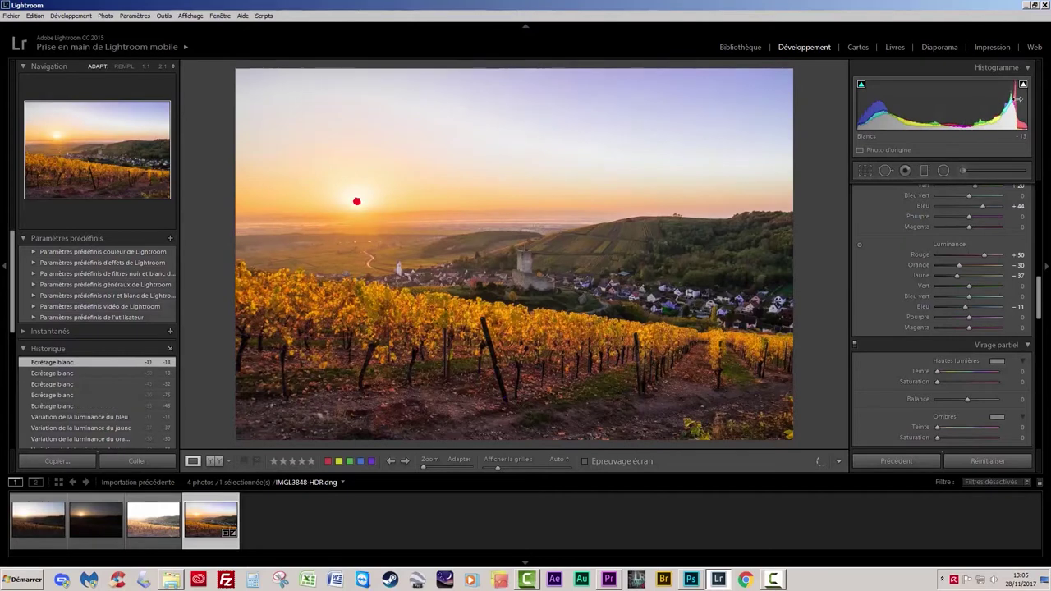
left_click_drag(1017, 98, 999, 99)
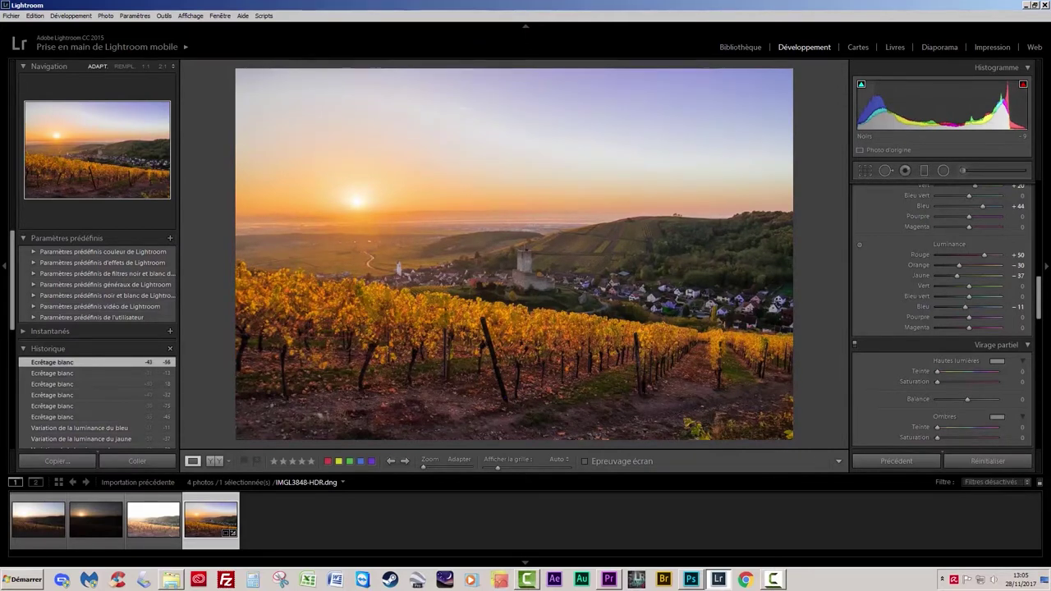
mouse_move(870, 115)
left_mouse_down()
mouse_move(894, 110)
mouse_move(861, 111)
left_mouse_up()
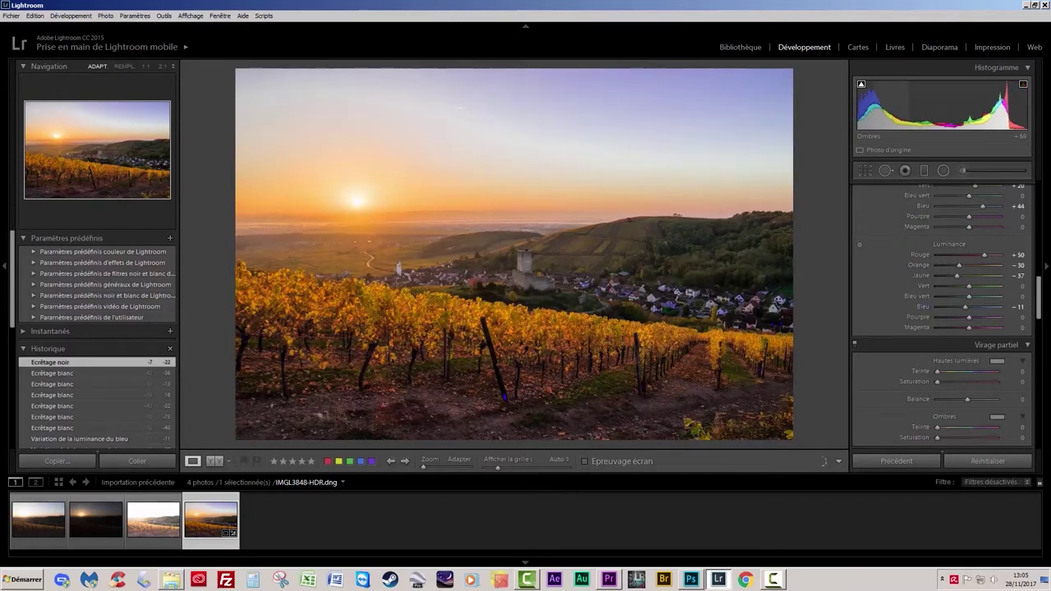
left_click_drag(896, 100, 890, 102)
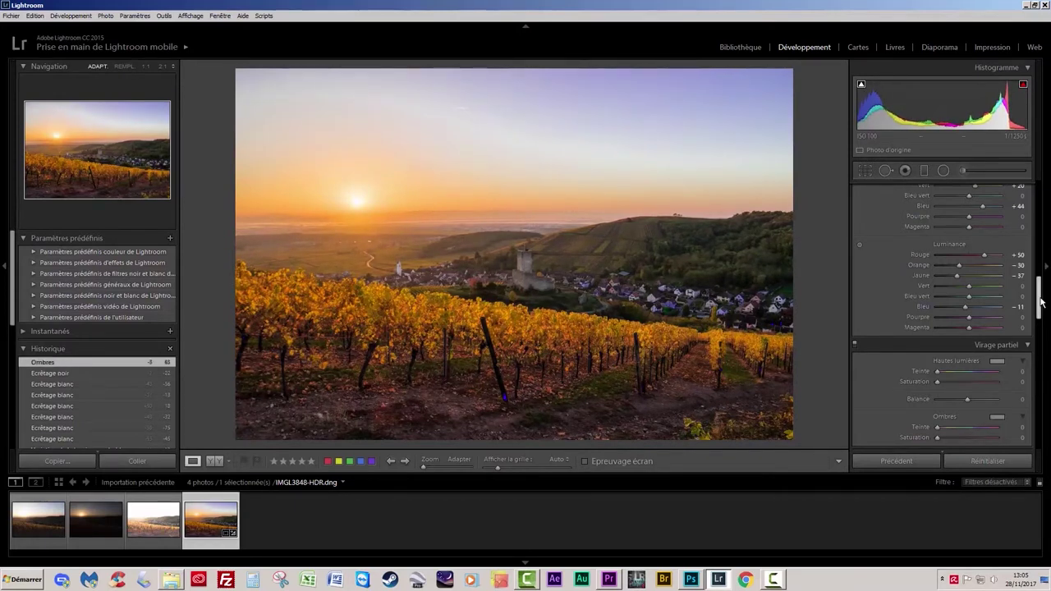
Set the Basic panel to Shadows +78, Blacks −12, Whites −58 and Contrast +12.
left_click_drag(1039, 297, 1033, 194)
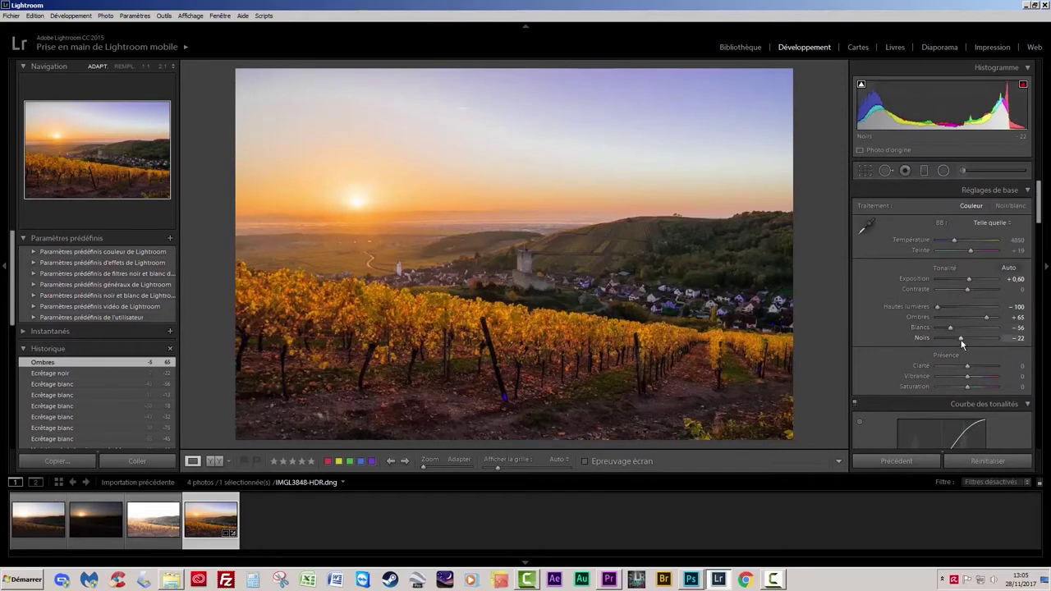
left_click_drag(961, 341, 964, 341)
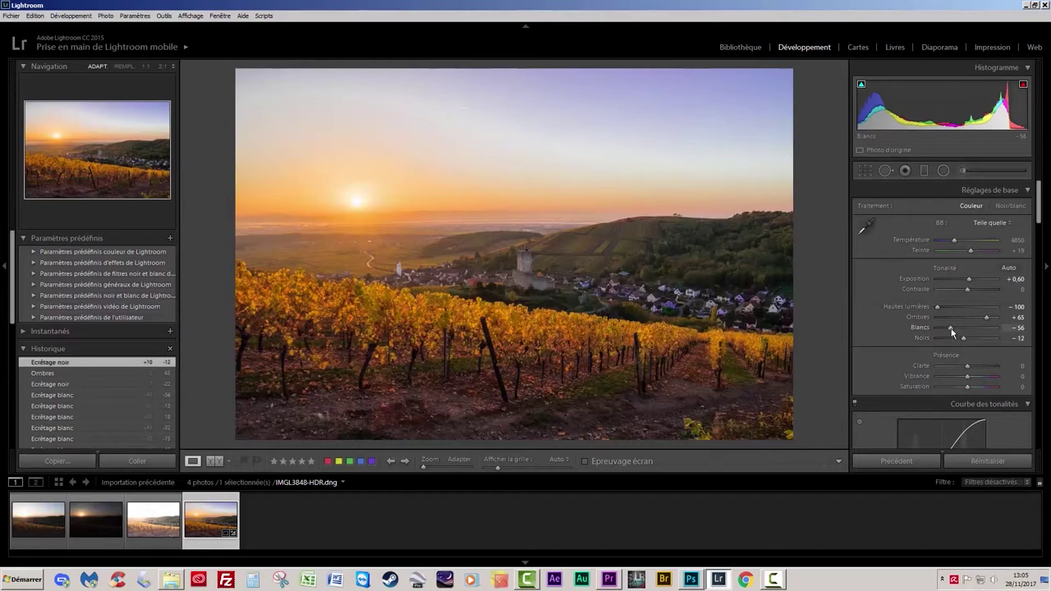
left_click_drag(950, 328, 990, 320)
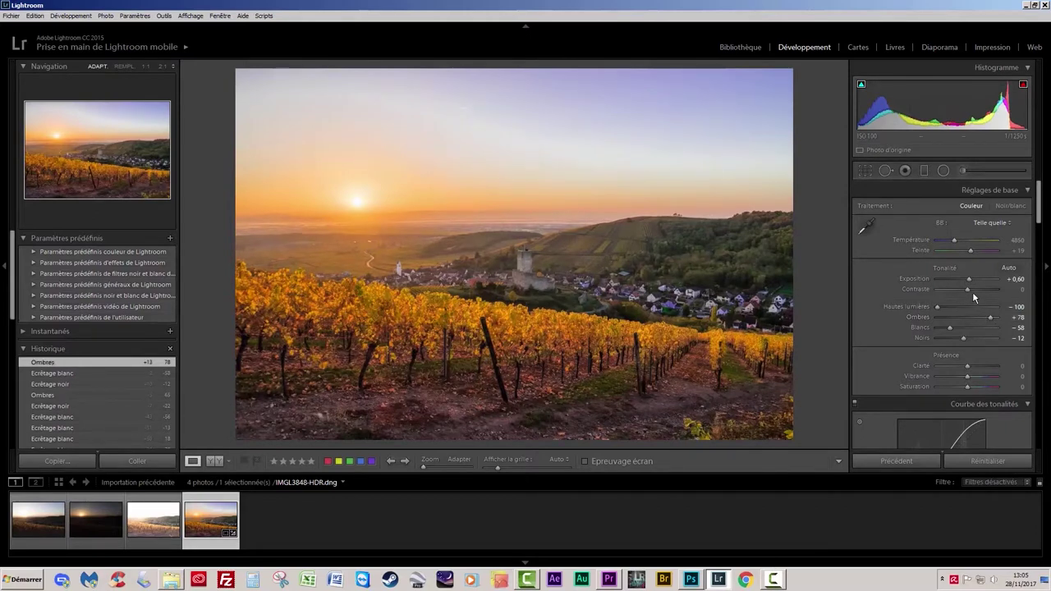
left_click_drag(966, 289, 968, 291)
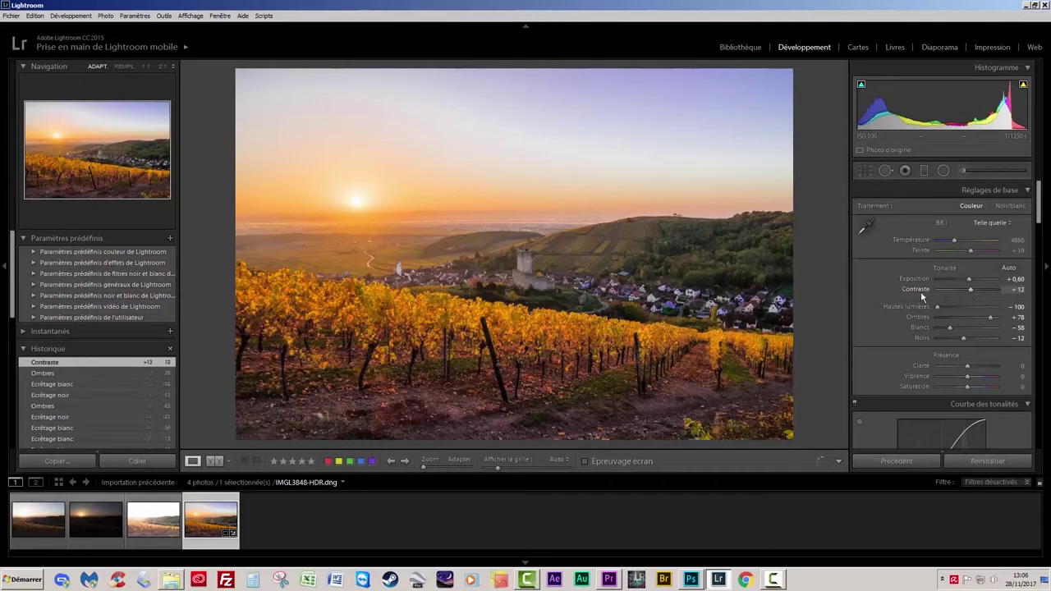
Add a foreground graduated filter with exposure −0.28, highlights −26 and saturation 44.
left_click(925, 173)
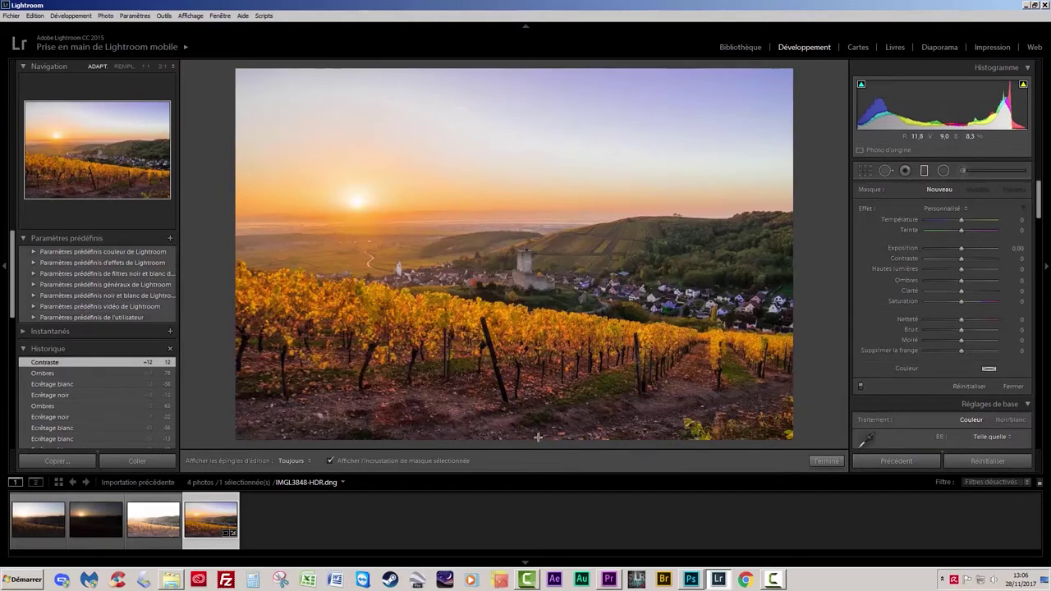
left_click_drag(538, 436, 538, 403)
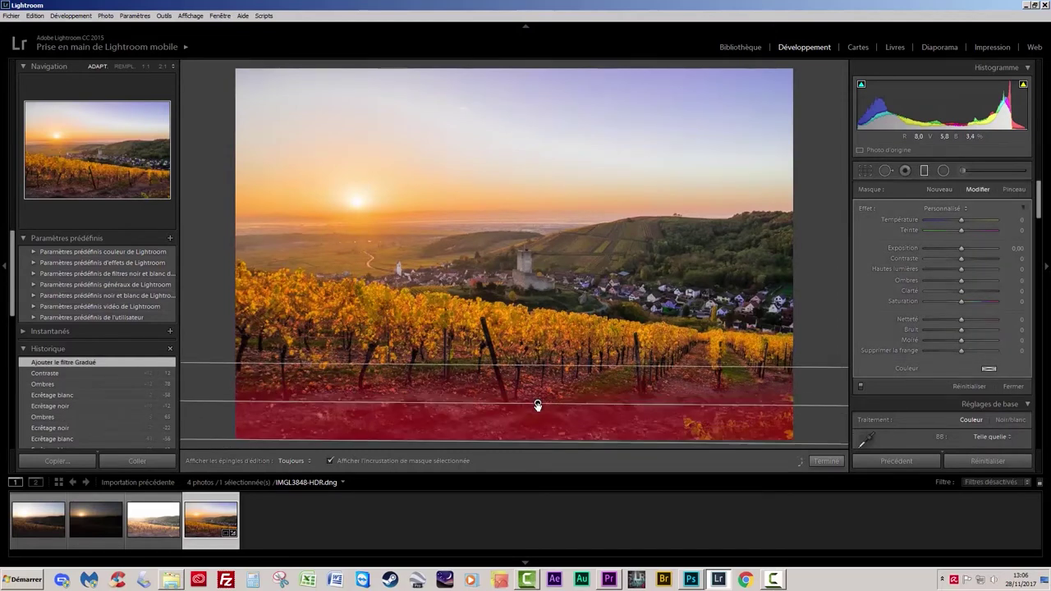
left_click(330, 460)
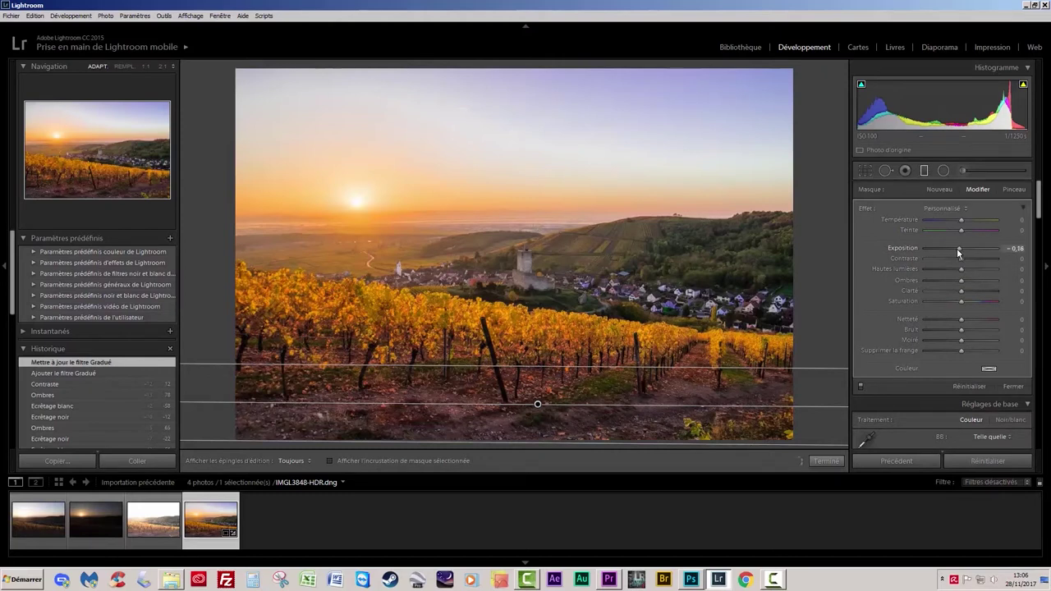
left_click_drag(956, 248, 955, 248)
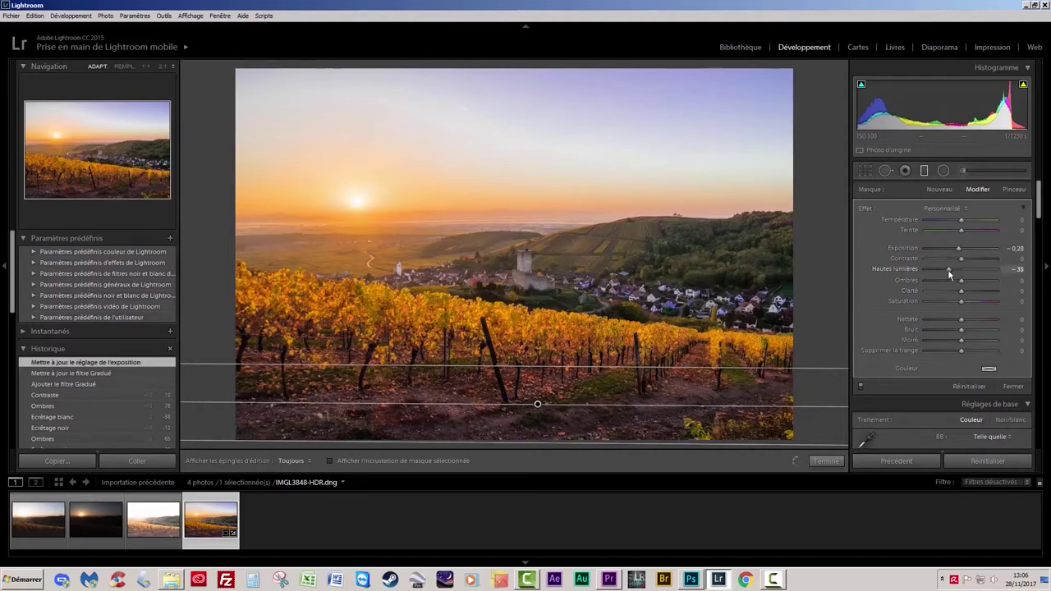
left_click_drag(950, 269, 964, 305)
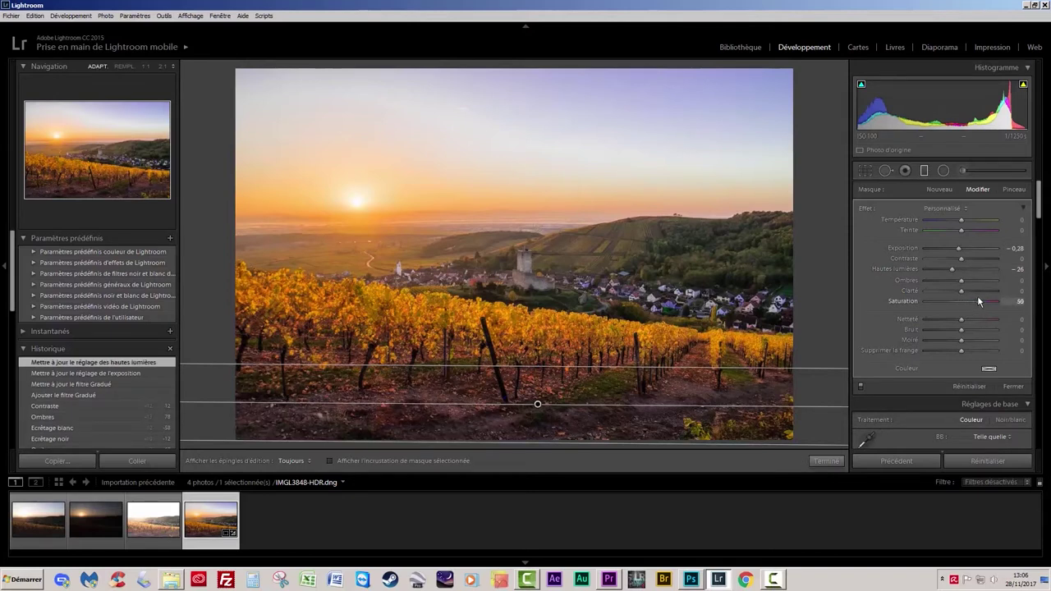
left_click_drag(975, 301, 977, 301)
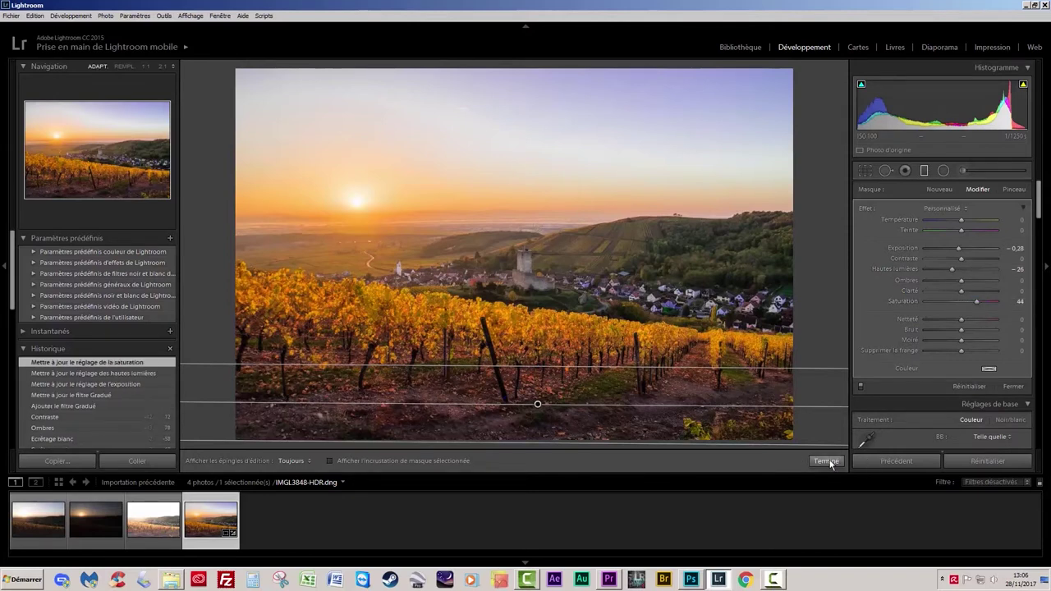
left_click(826, 461)
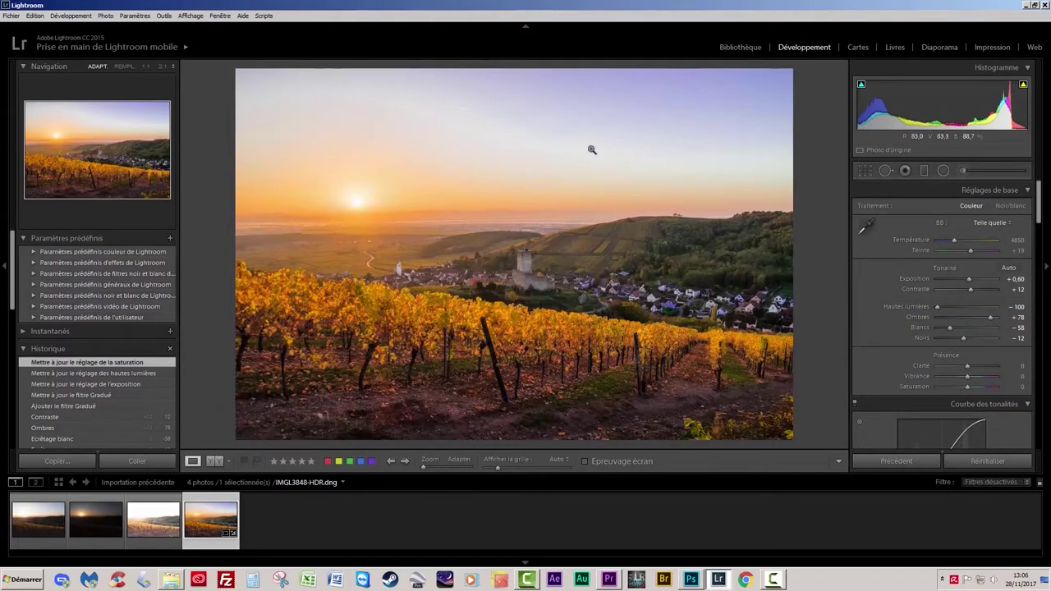
Draw a second graduated filter across the sky, leveled and moved lower.
left_click(922, 170)
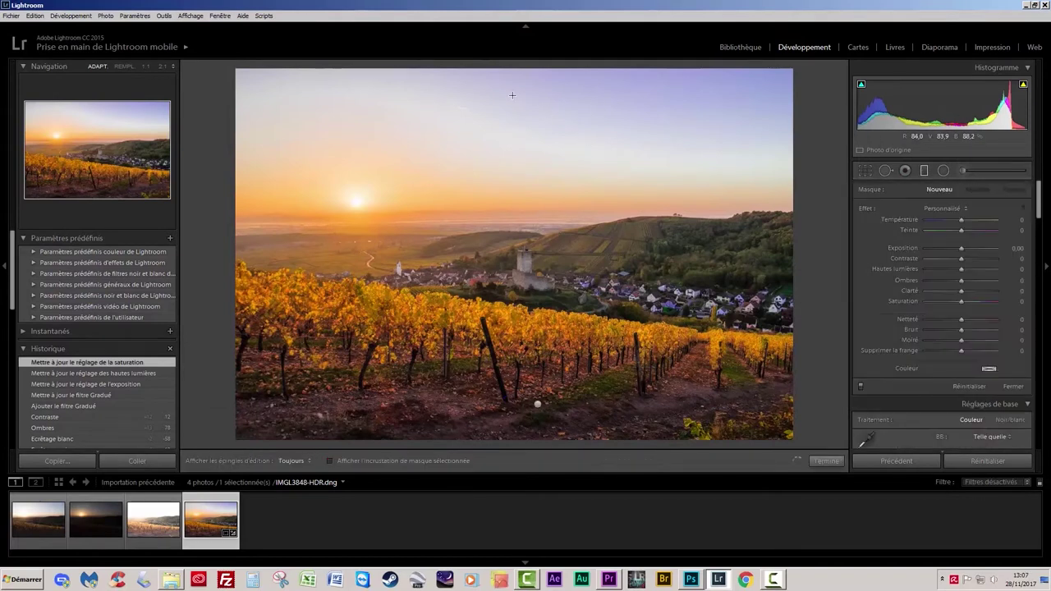
mouse_move(502, 94)
left_mouse_down()
mouse_move(502, 161)
mouse_move(508, 113)
left_mouse_up()
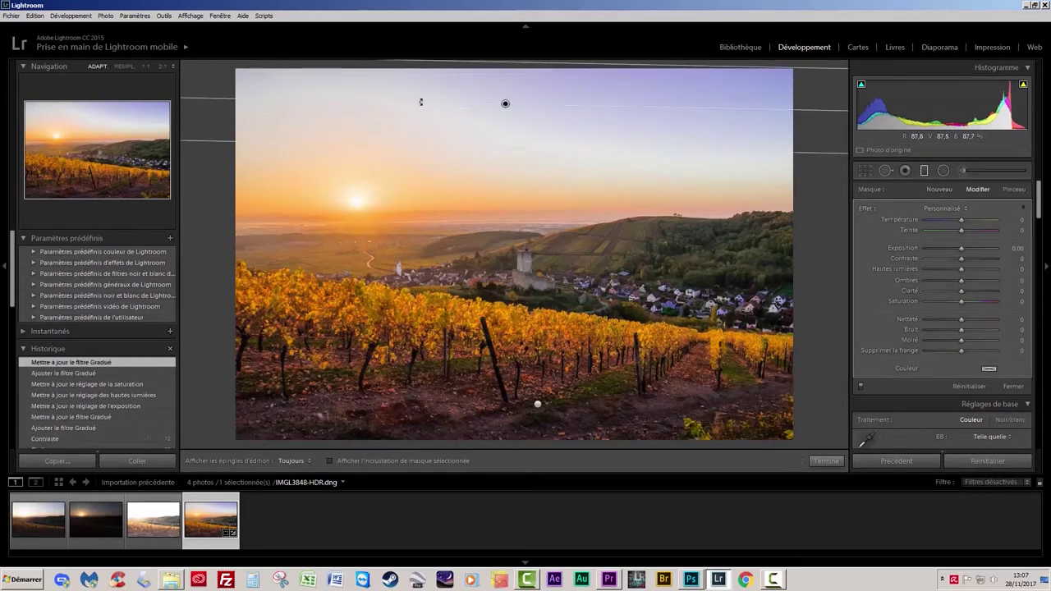
left_click_drag(422, 101, 421, 102)
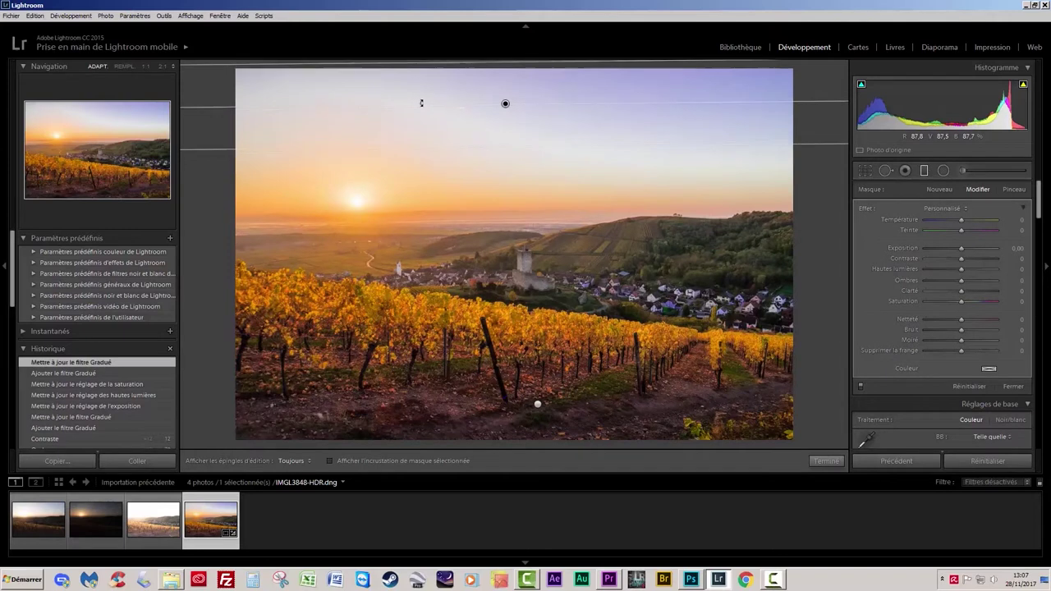
left_click(330, 460)
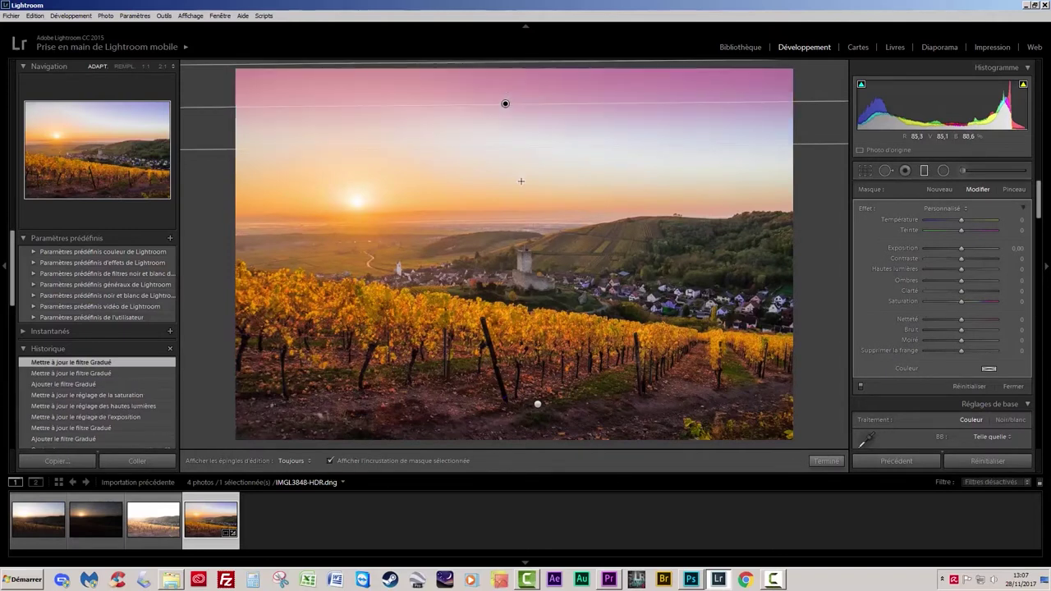
left_click_drag(504, 155, 504, 189)
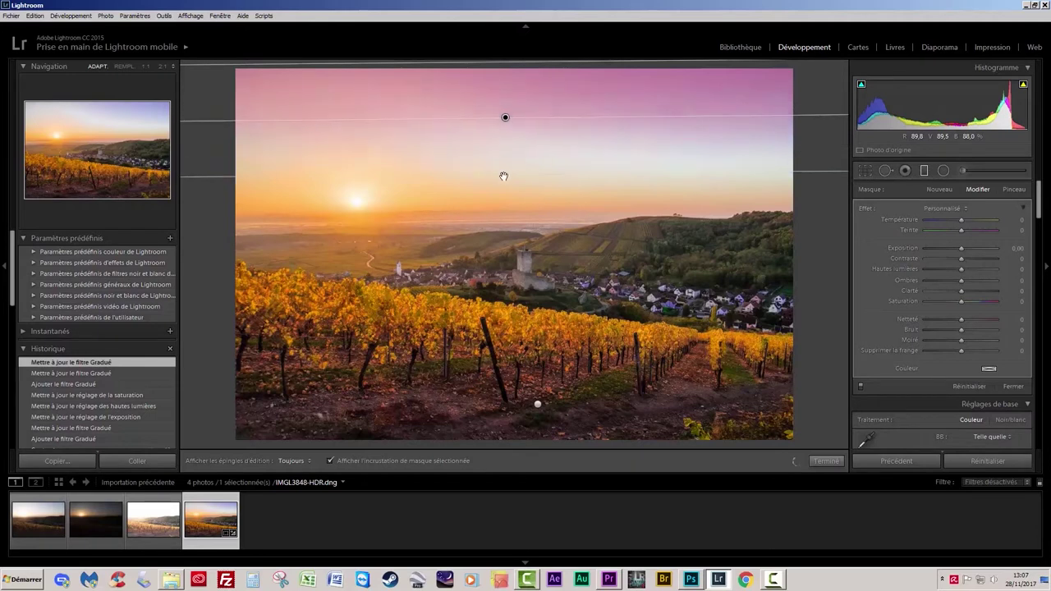
left_click(330, 460)
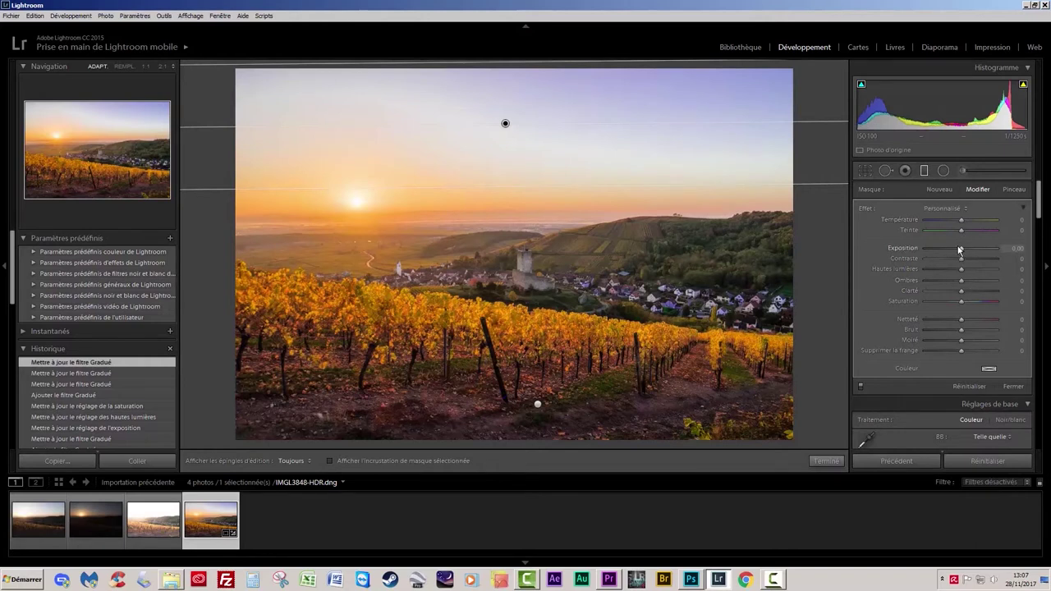
Give the sky filter exposure −0.22, saturation −4 and highlights −4.
left_click_drag(961, 248, 959, 249)
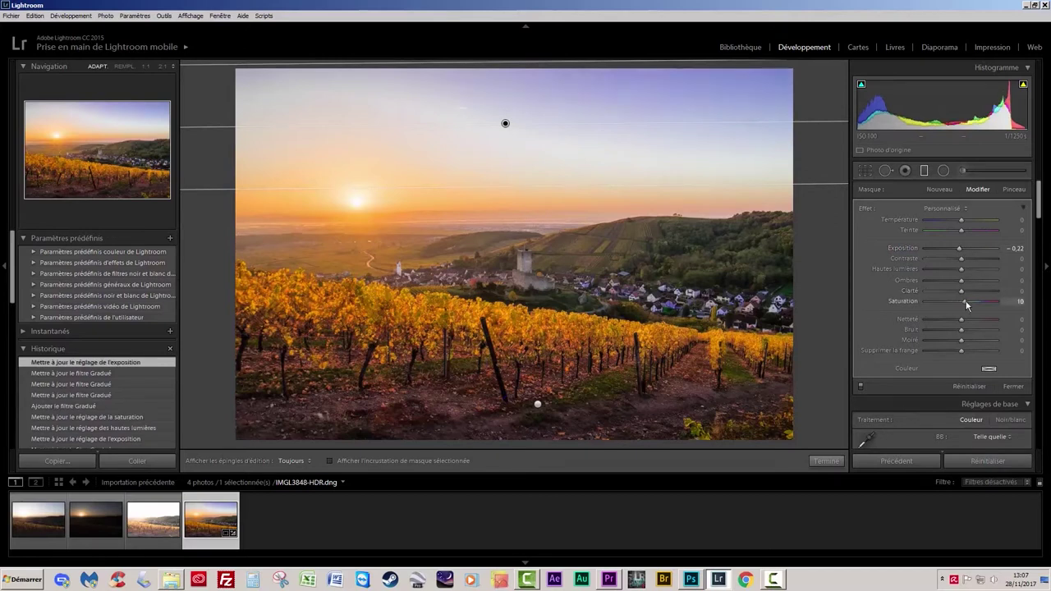
left_click_drag(966, 304, 959, 305)
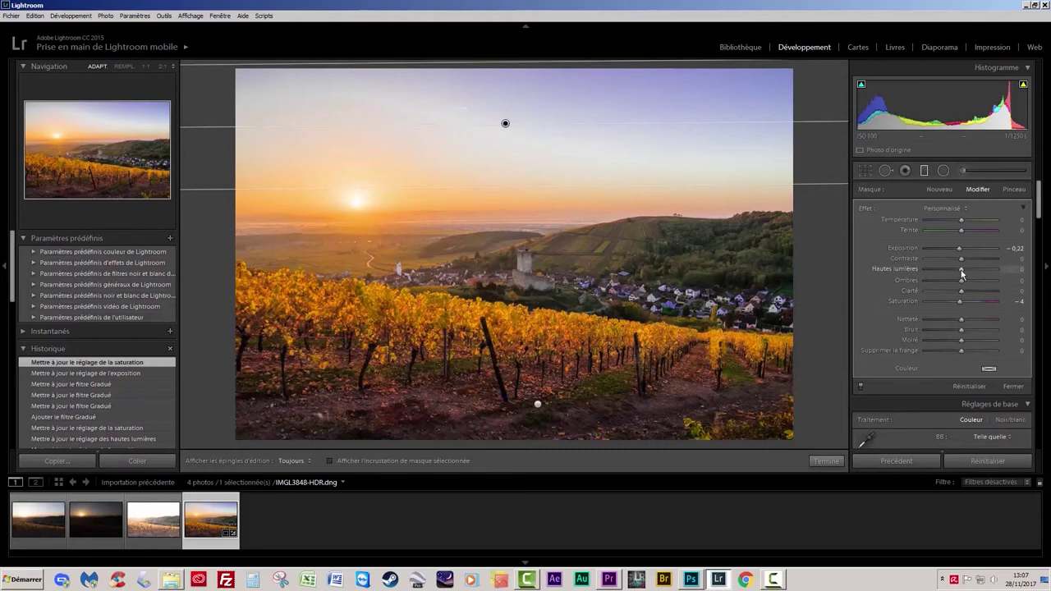
left_click_drag(963, 274, 960, 276)
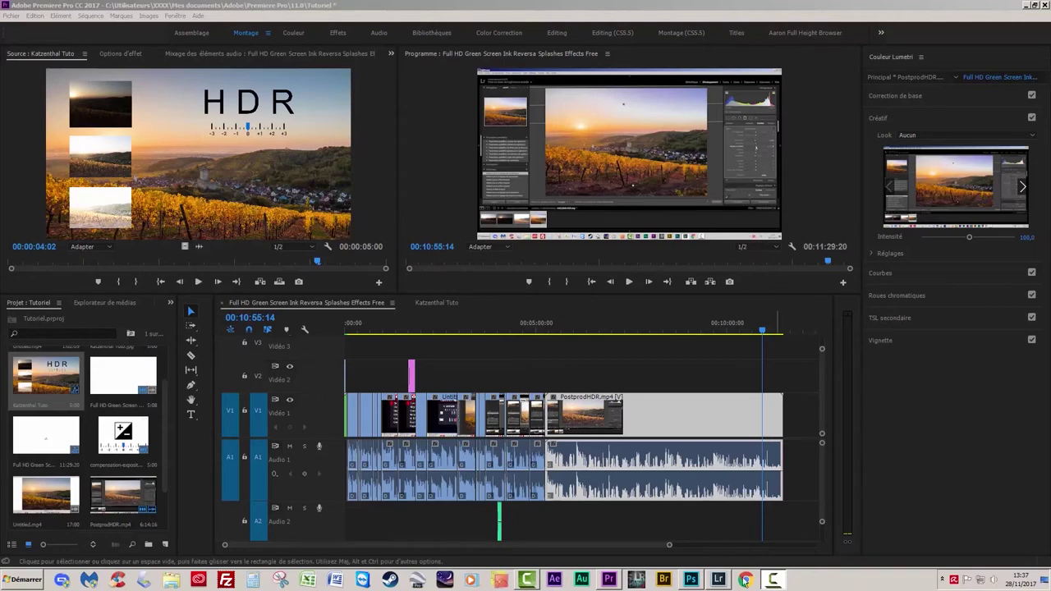
Switch back to Lightroom's before/after comparison of IMGL3848-HDR.dng.
left_click(717, 580)
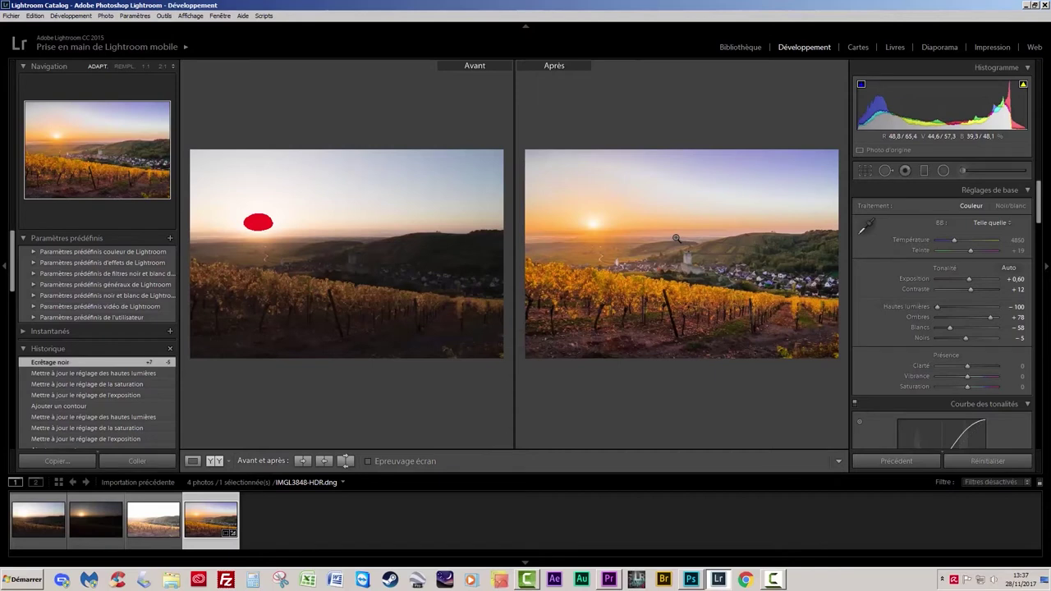
left_click(690, 578)
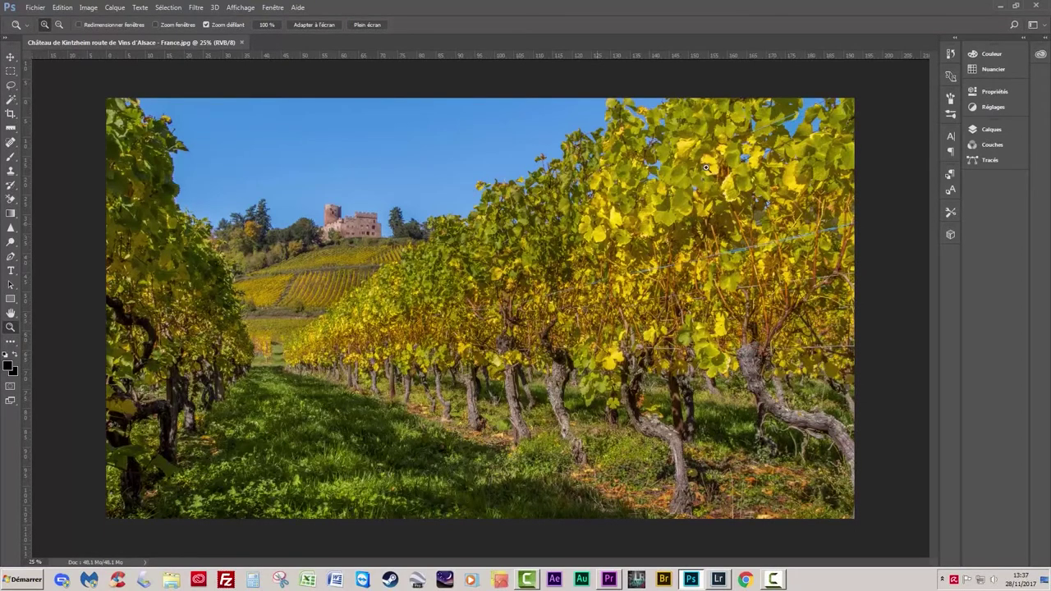
left_click(716, 581)
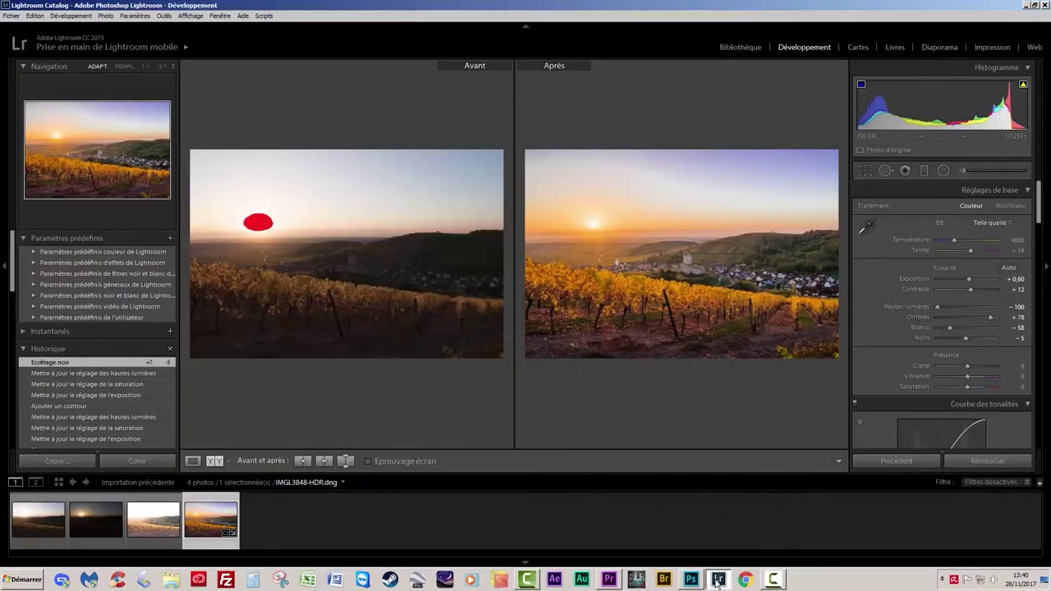